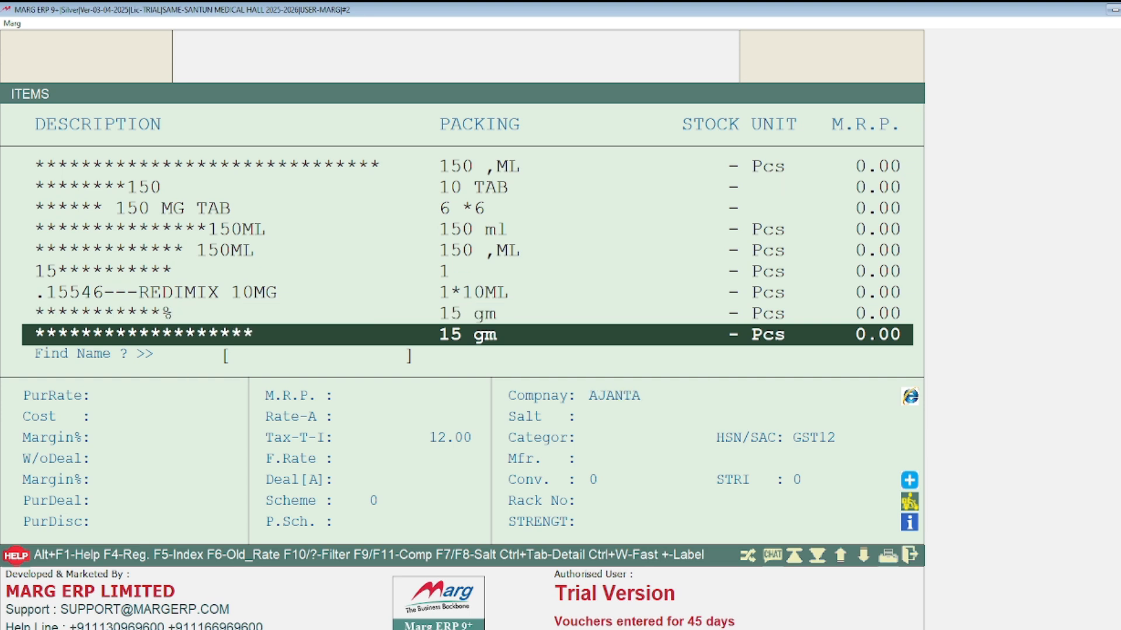
Find XONE 1GM VAIL in the item list and open it for modification.
{"action": "type", "text": "XONE"}
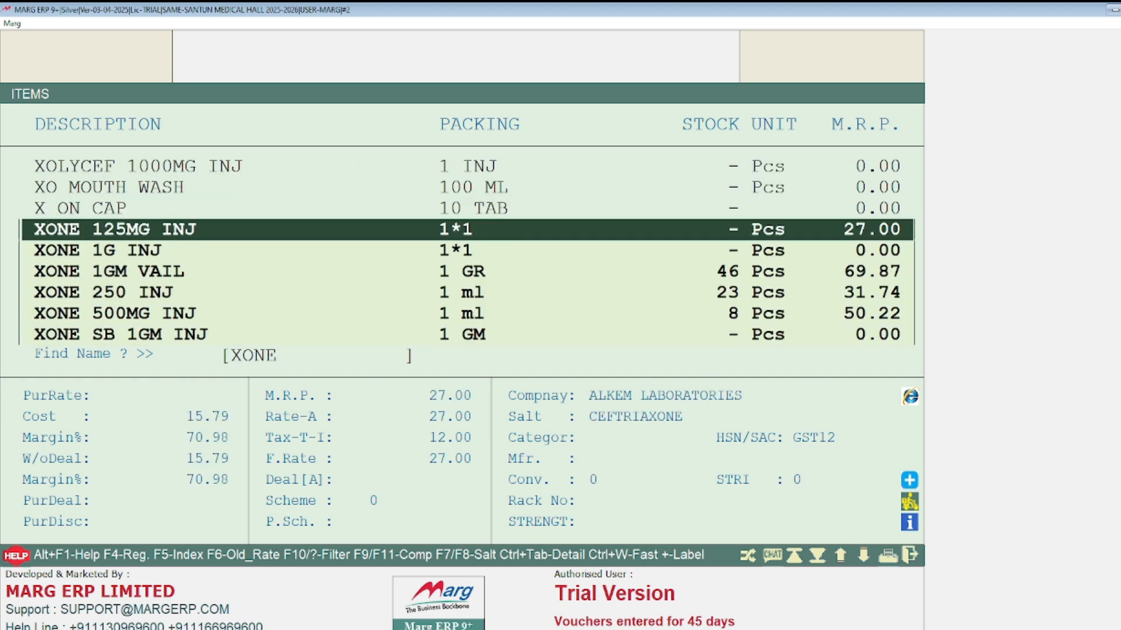
{"action": "key", "text": "Down"}
{"action": "key", "text": "Down"}
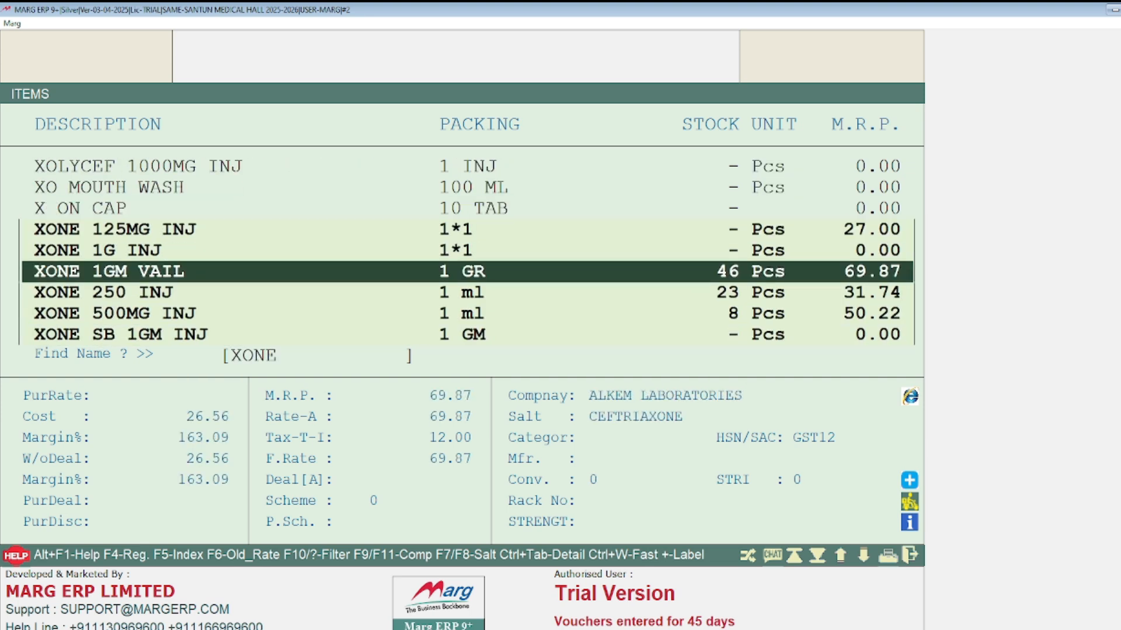
{"action": "key", "text": "Down"}
{"action": "key", "text": "Up"}
{"action": "key", "text": "Return"}
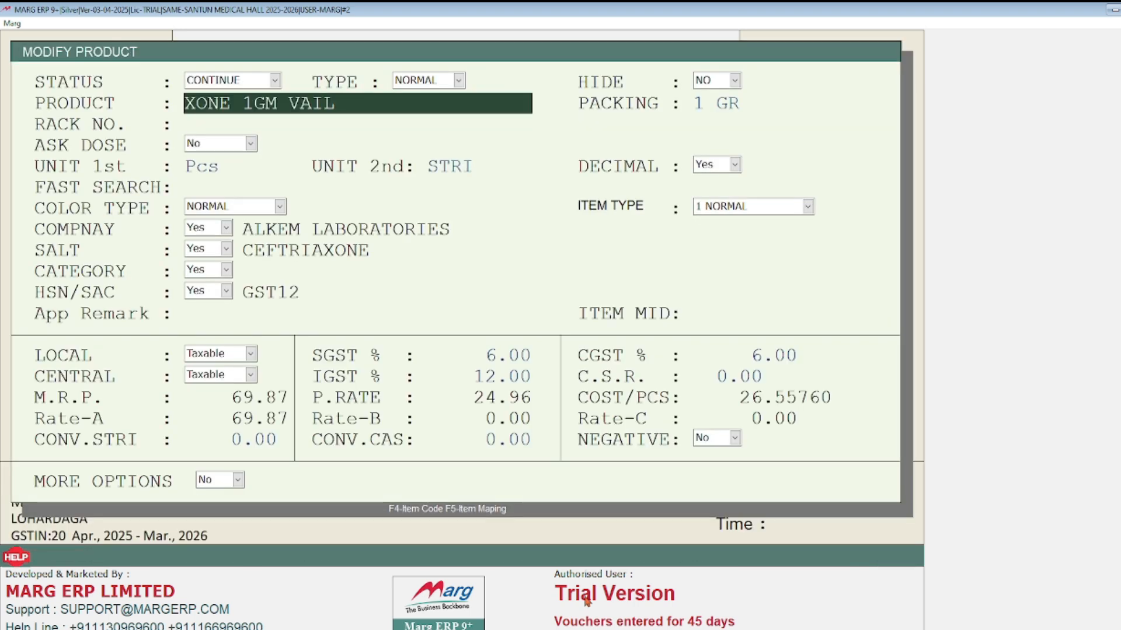
Set More Options to Yes for XONE 1GM VAIL to open its additional settings with the Schedule H1 option.
{"action": "key", "text": "Return"}
{"action": "key", "text": "Return"}
{"action": "key", "text": "Return"}
{"action": "key", "text": "Return"}
{"action": "key", "text": "Return"}
{"action": "key", "text": "Return"}
{"action": "key", "text": "Return"}
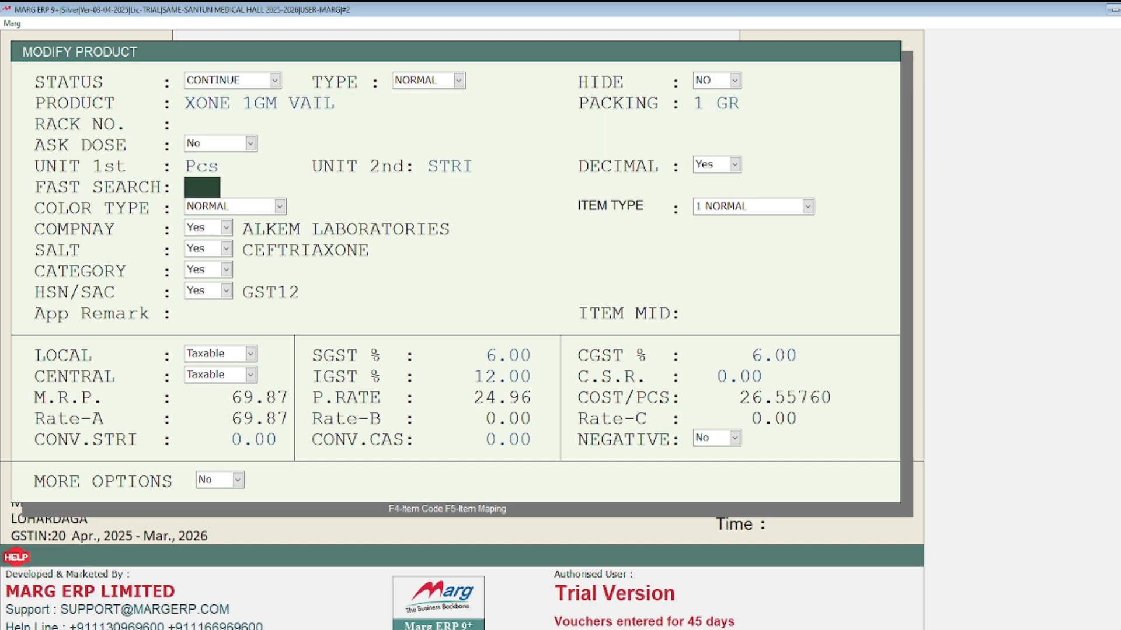
{"action": "left_click", "coordinate": [239, 480]}
{"action": "left_click", "coordinate": [229, 493]}
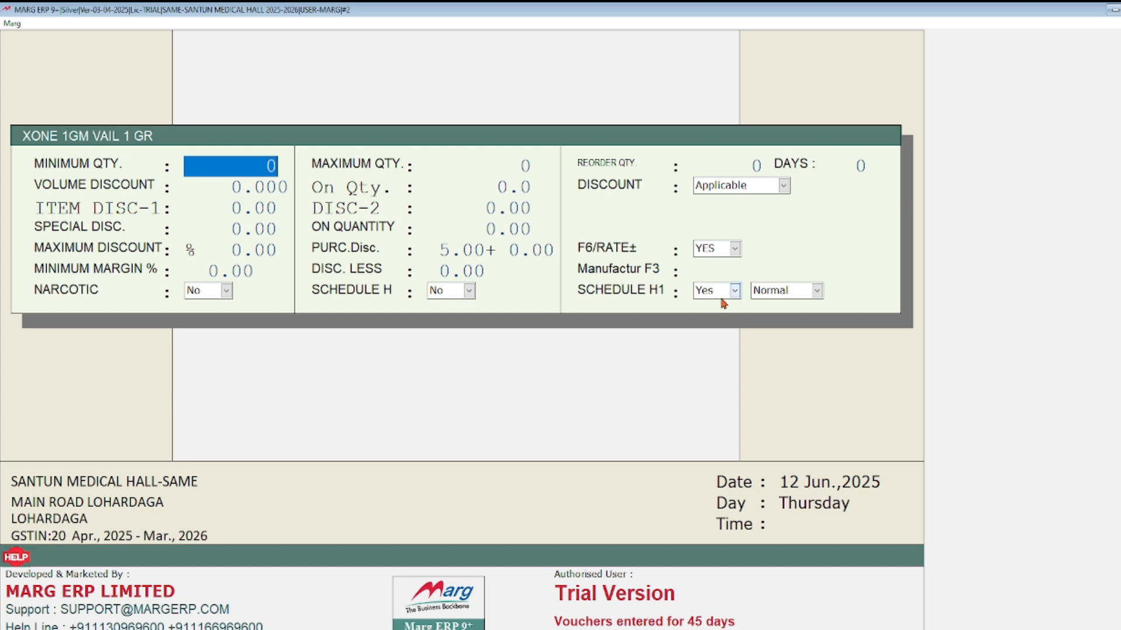
Close the additional settings, save the XONE 1GM VAIL product changes and return to the main screen.
{"action": "key", "text": "Escape"}
{"action": "key", "text": "Escape"}
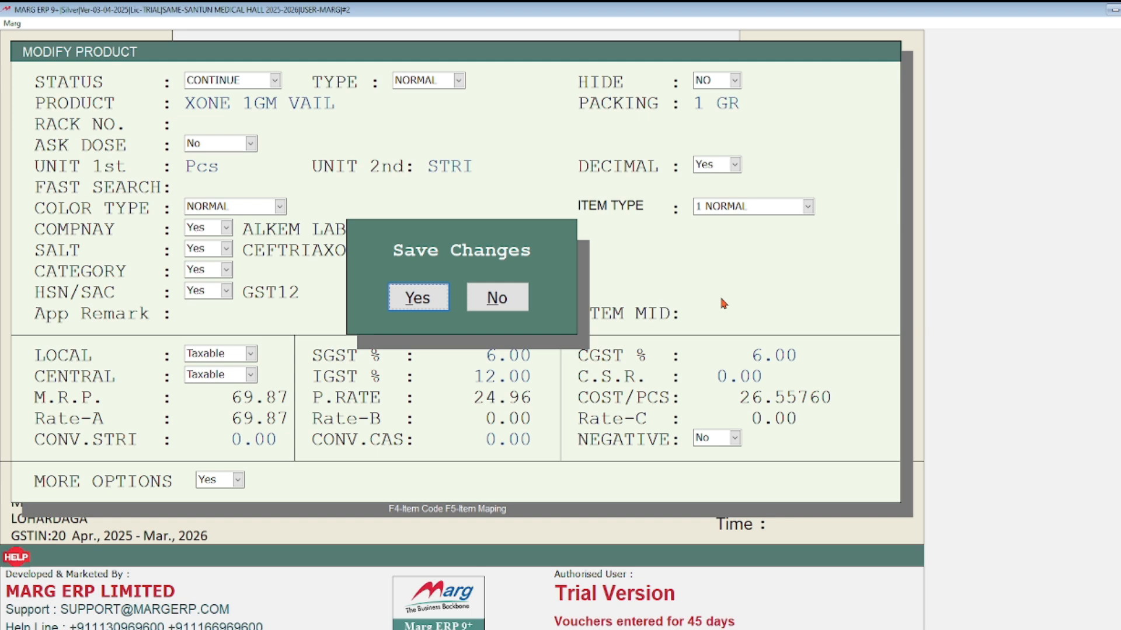
{"action": "key", "text": "Return"}
{"action": "key", "text": "Escape"}
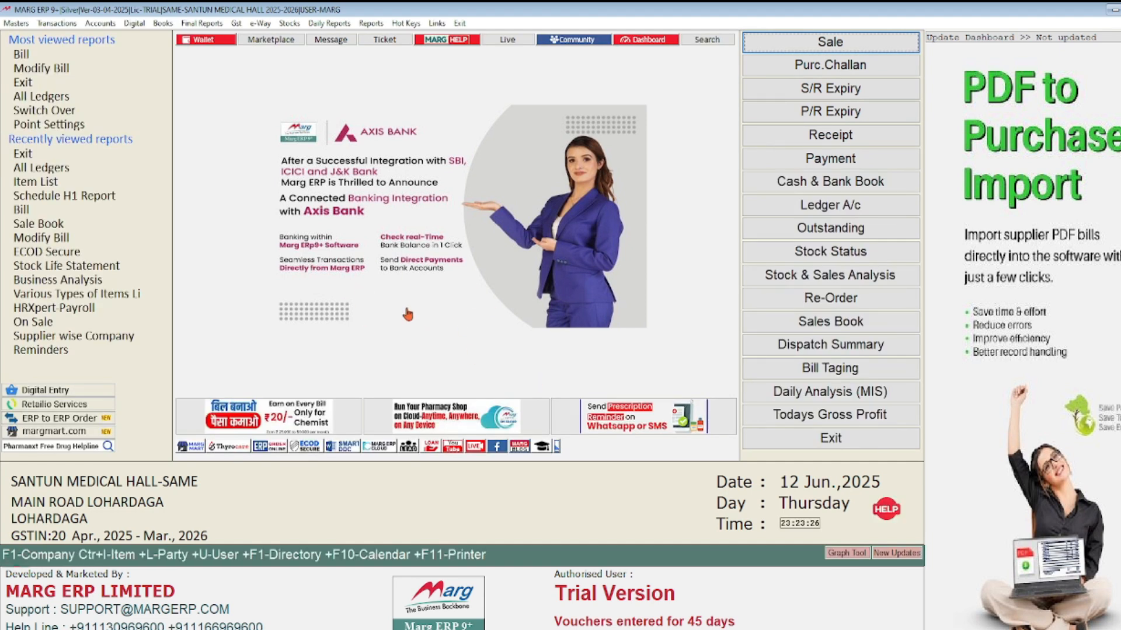
Open the Schedule H1 Report from the department stock reports.
{"action": "left_click", "coordinate": [289, 24]}
{"action": "mouse_move", "coordinate": [431, 220]}
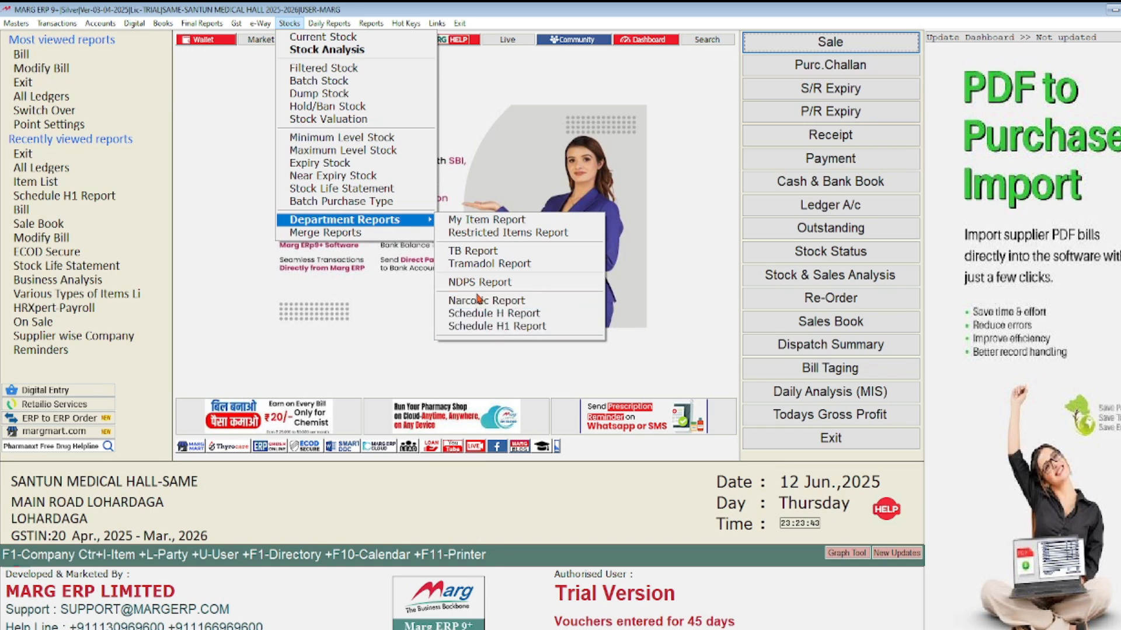
{"action": "left_click", "coordinate": [490, 328]}
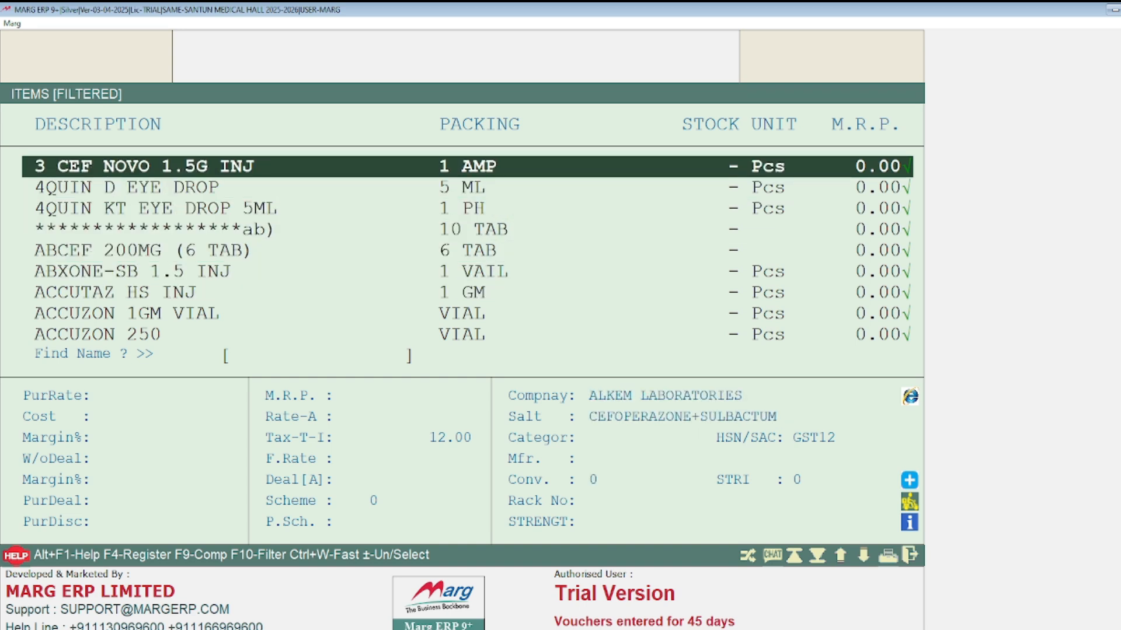
Deselect 3 CEF NOVO 1.5G INJ in the filtered item list and select it again.
{"action": "key", "text": "minus"}
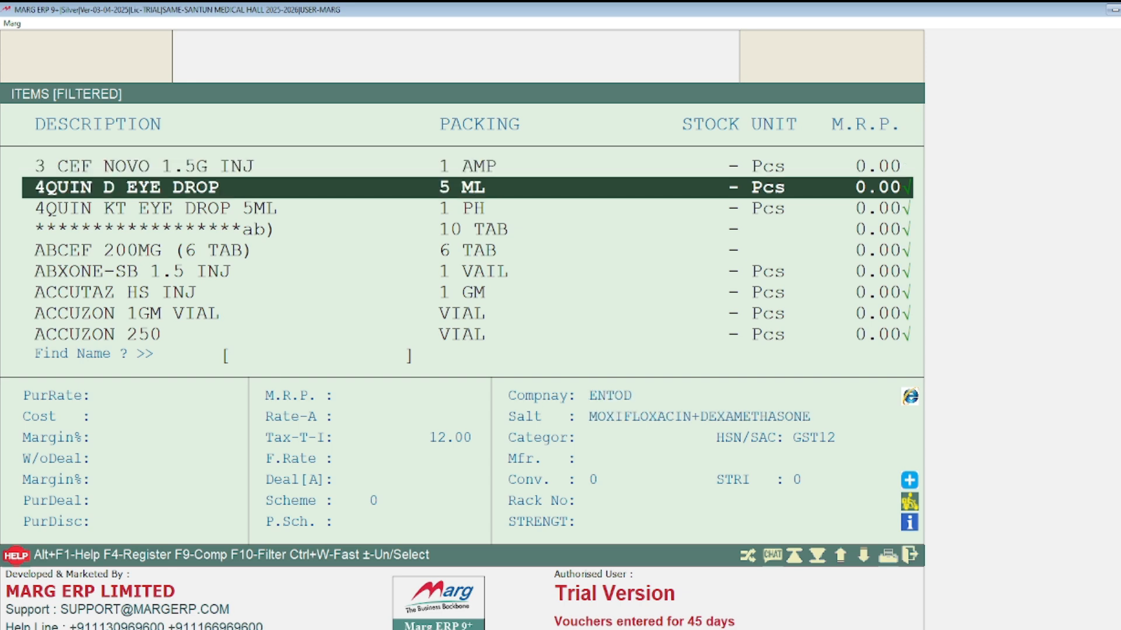
{"action": "key", "text": "Up"}
{"action": "key", "text": "plus"}
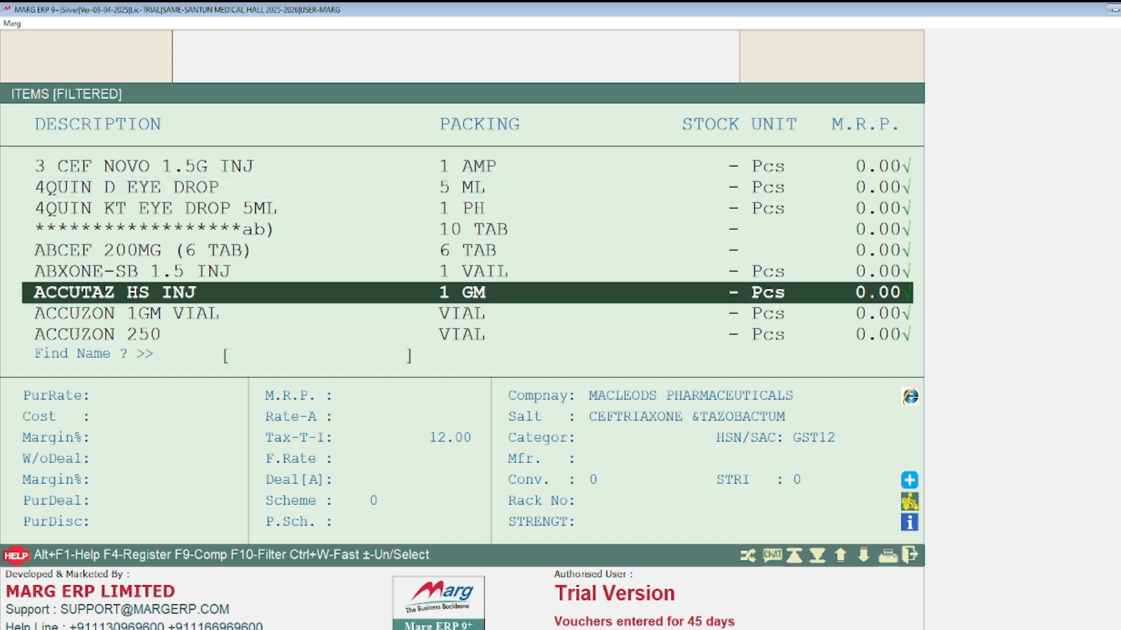
Accept the item selection and set the report period from 01-04-2025 to 30-04-2025.
{"action": "key", "text": "Escape"}
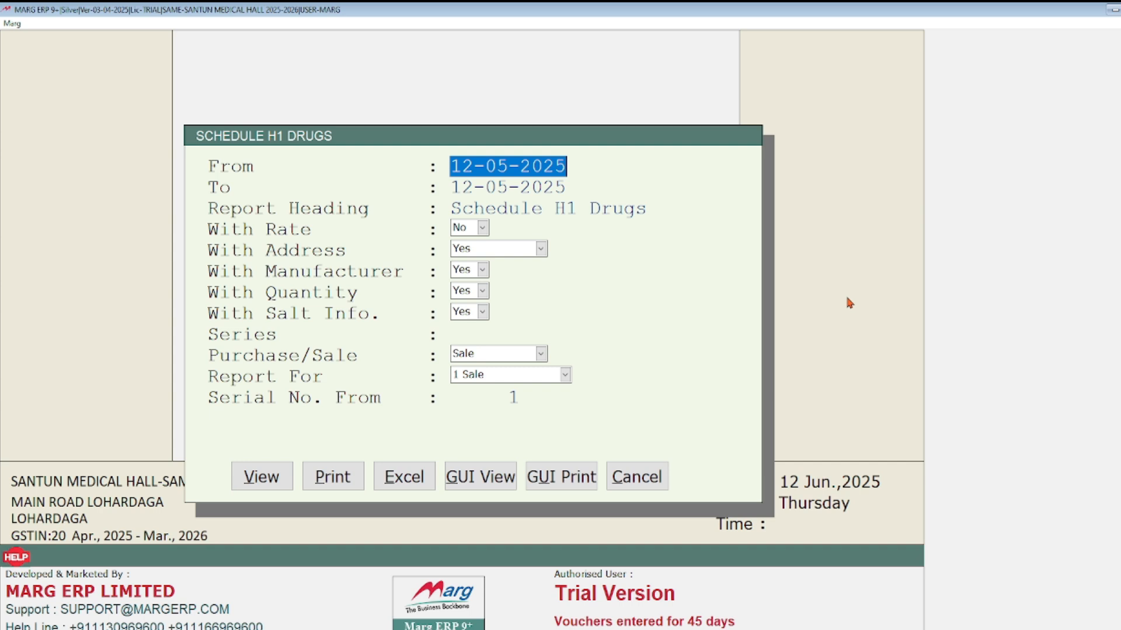
{"action": "type", "text": "0104"}
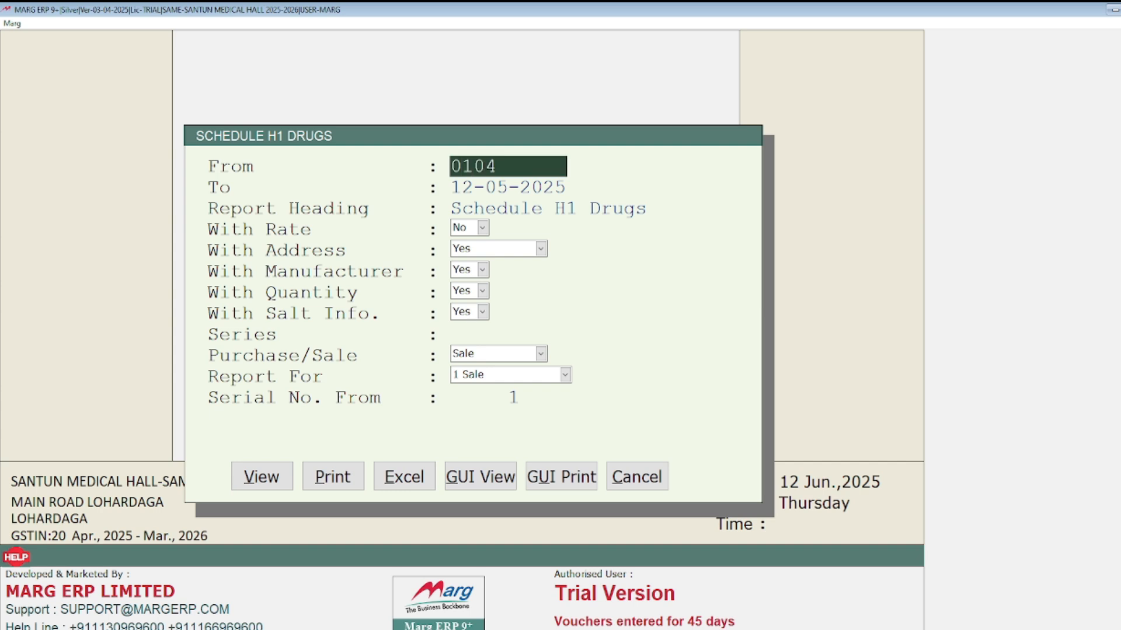
{"action": "key", "text": "Return"}
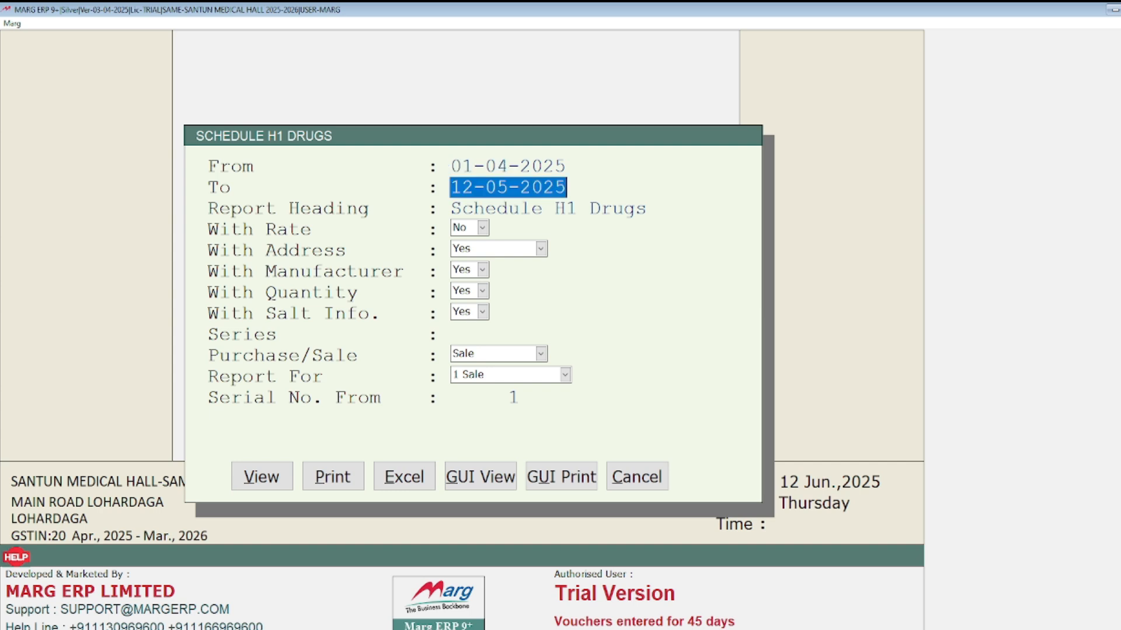
{"action": "type", "text": "3"}
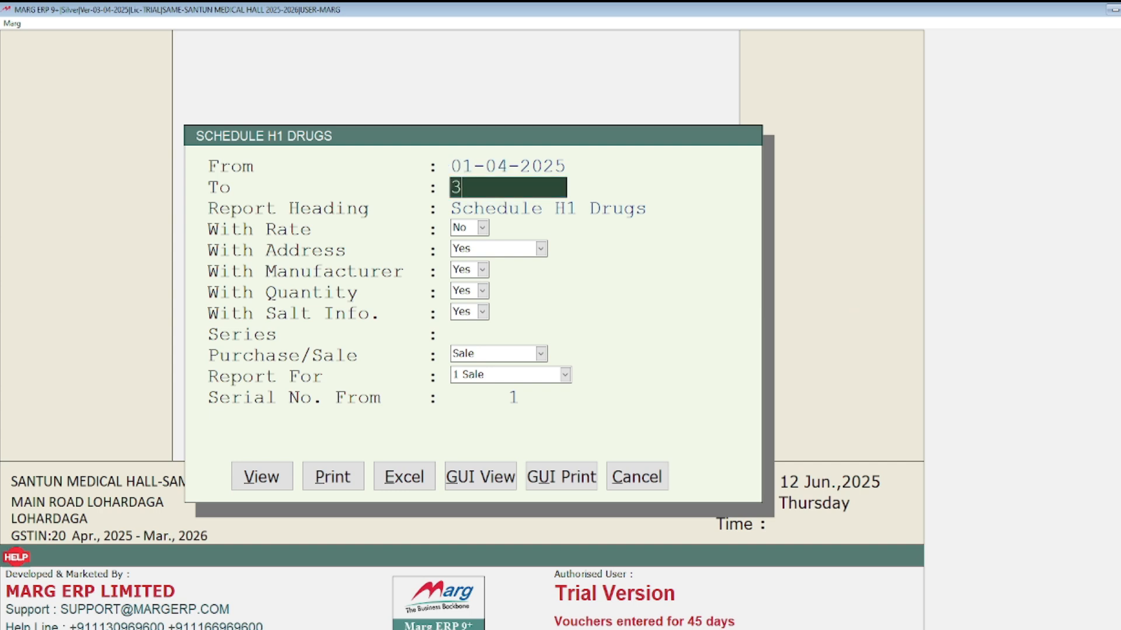
{"action": "type", "text": "104"}
{"action": "key", "text": "Return"}
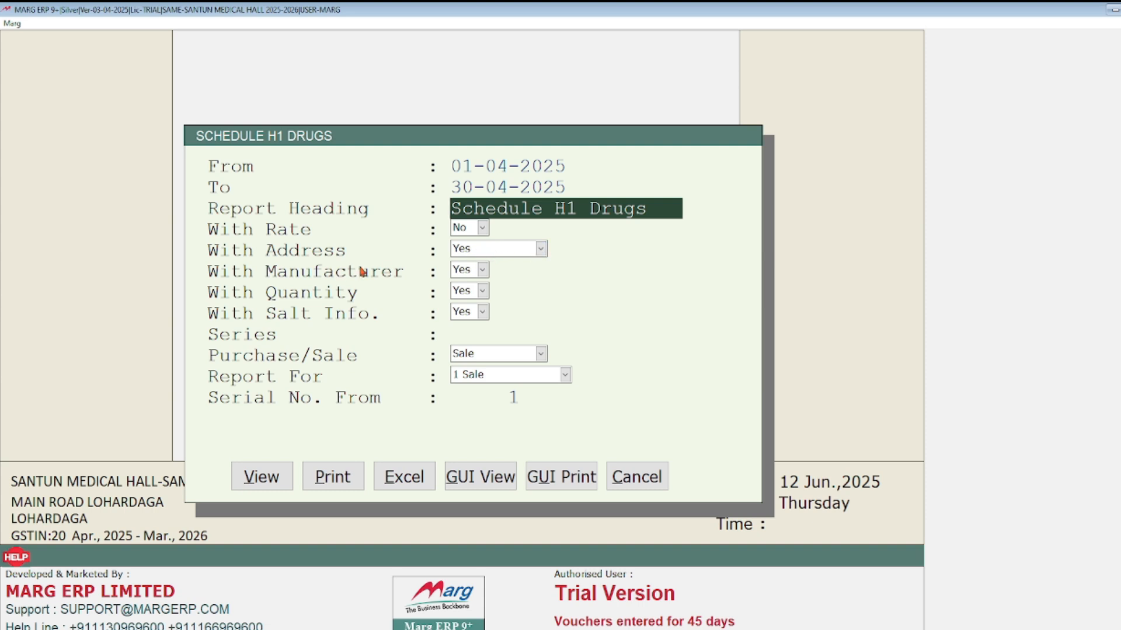
Choose Yes for With Address and Sale for Purchase/Sale in the Schedule H1 report criteria.
{"action": "left_click", "coordinate": [541, 250]}
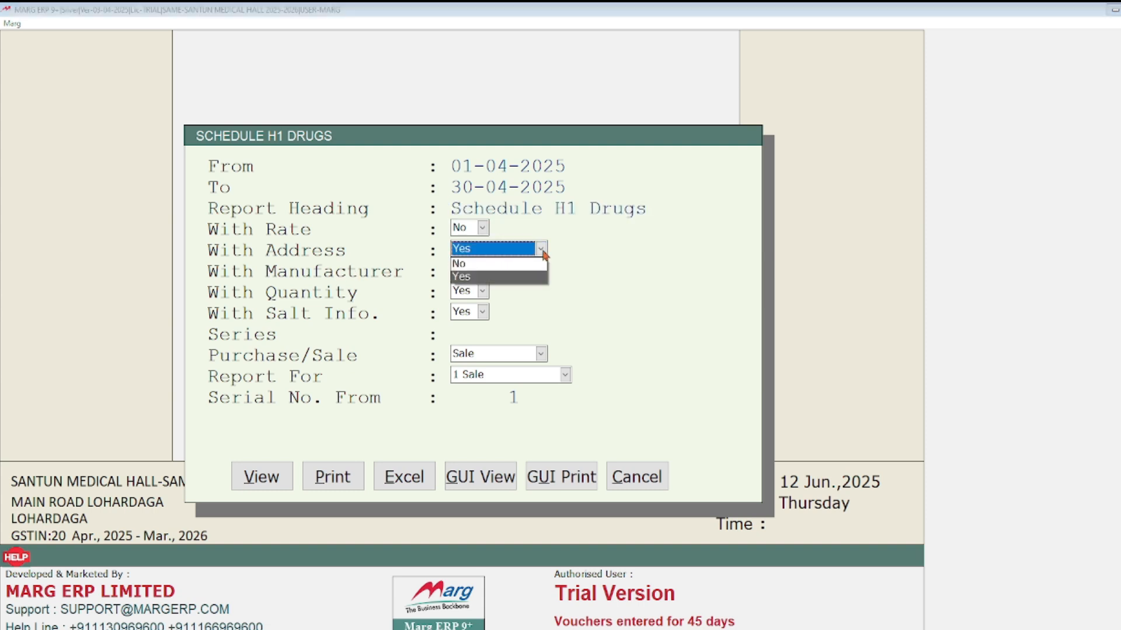
{"action": "left_click", "coordinate": [484, 277]}
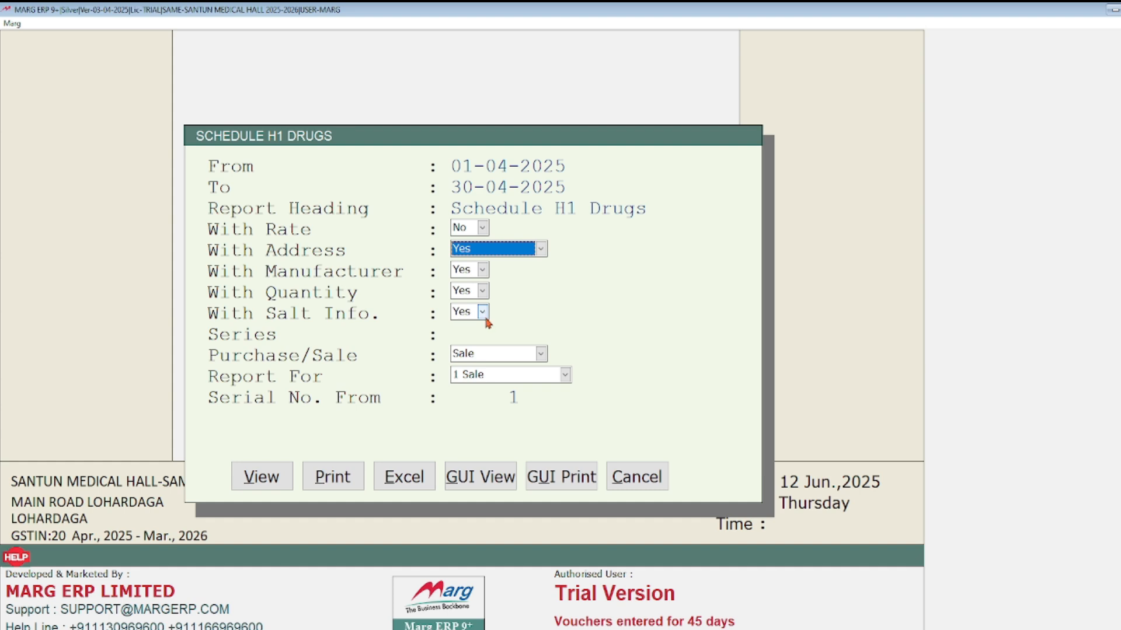
{"action": "left_click", "coordinate": [541, 353]}
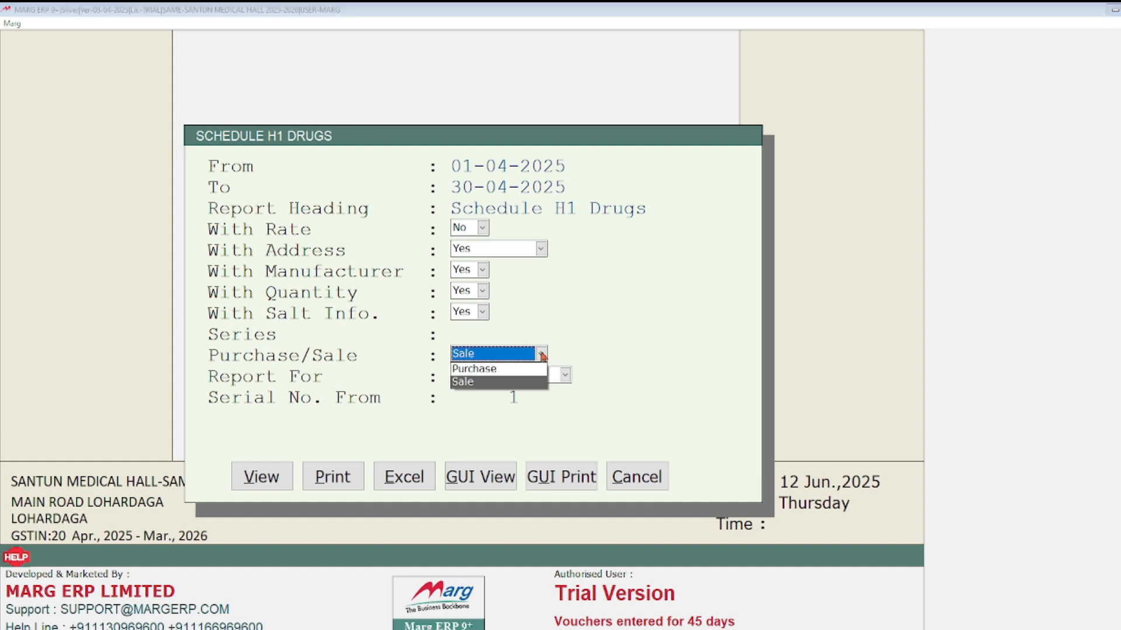
{"action": "left_click", "coordinate": [467, 383]}
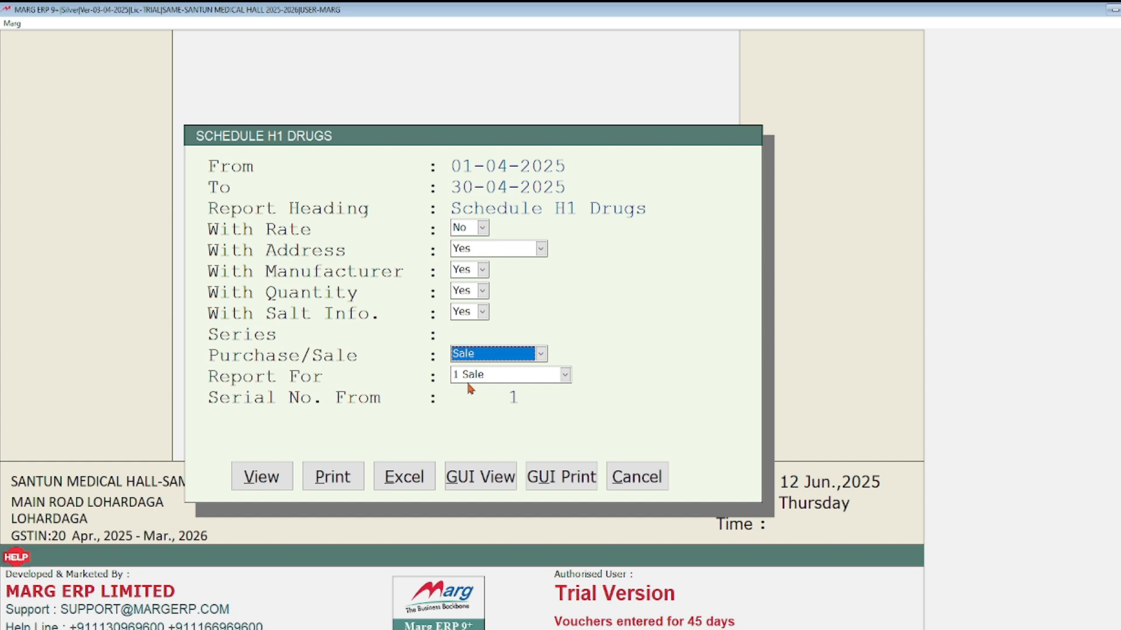
Set Report For to 1 Sale, accept the remaining criteria and view the Schedule H1 report.
{"action": "key", "text": "Return"}
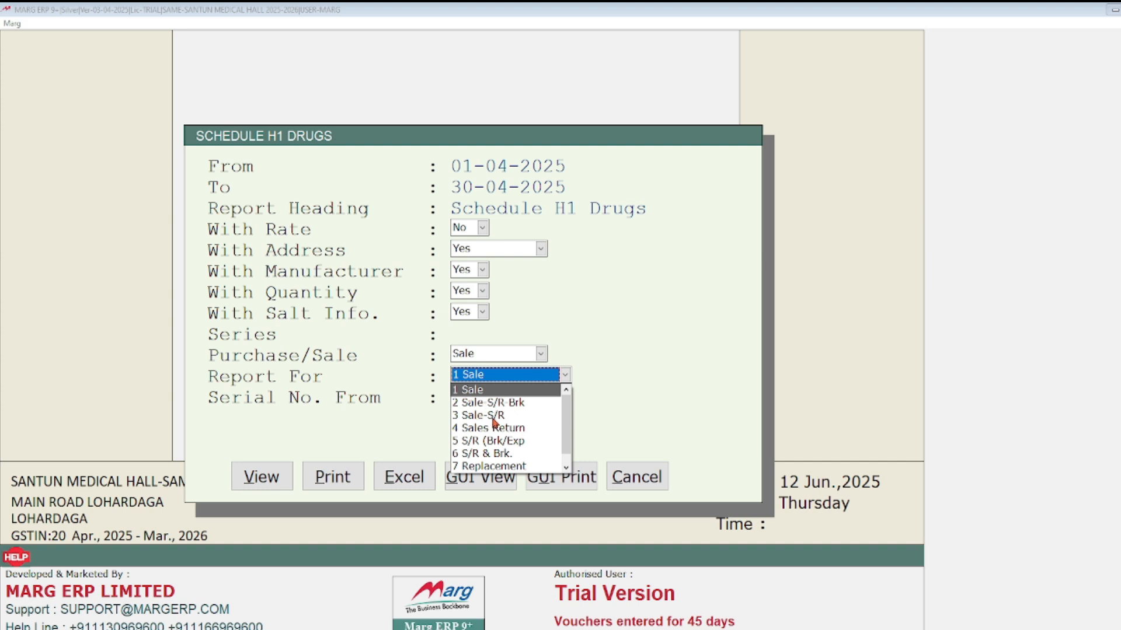
{"action": "left_click", "coordinate": [492, 441]}
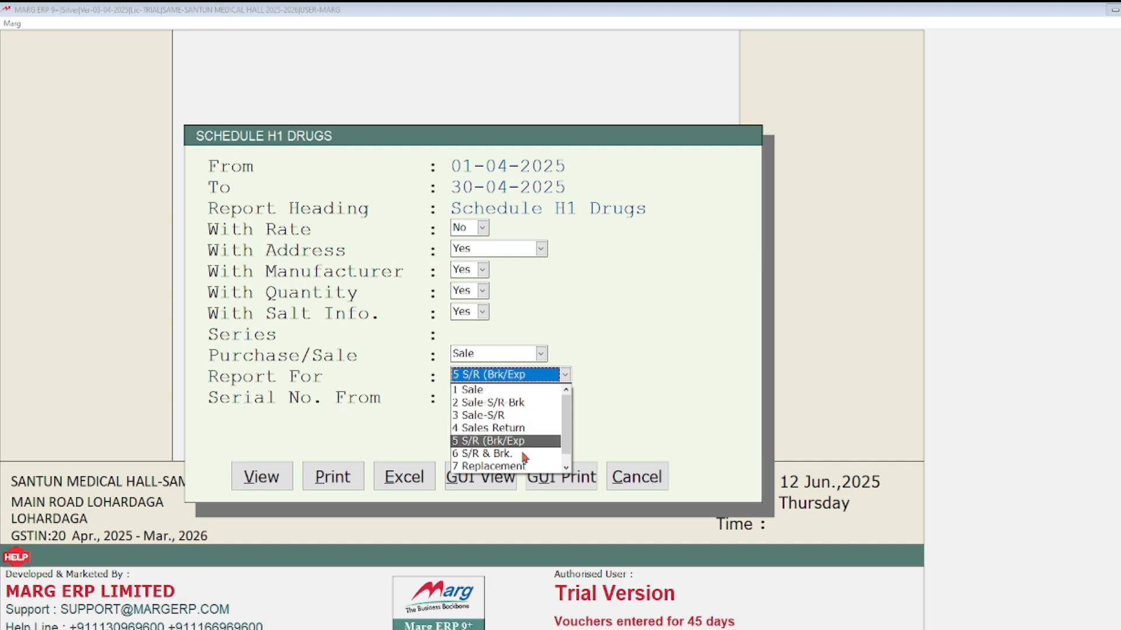
{"action": "scroll", "coordinate": [566, 423], "scroll_direction": "down", "scroll_amount": 1}
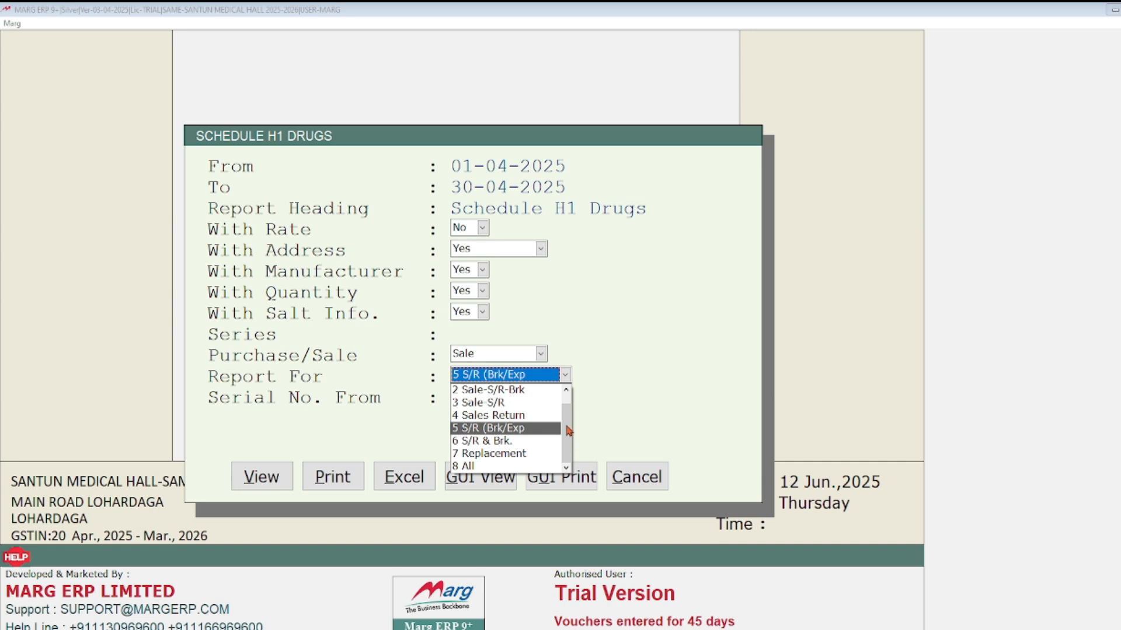
{"action": "scroll", "coordinate": [567, 431], "scroll_direction": "up", "scroll_amount": 1}
{"action": "left_click", "coordinate": [478, 390]}
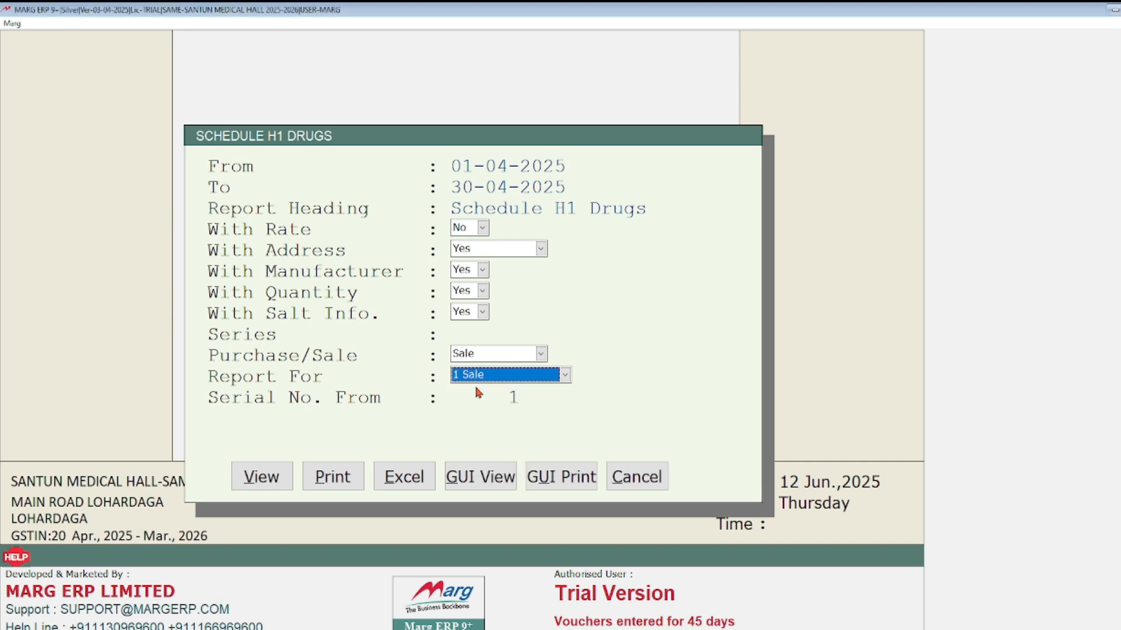
{"action": "key", "text": "Return"}
{"action": "key", "text": "Return"}
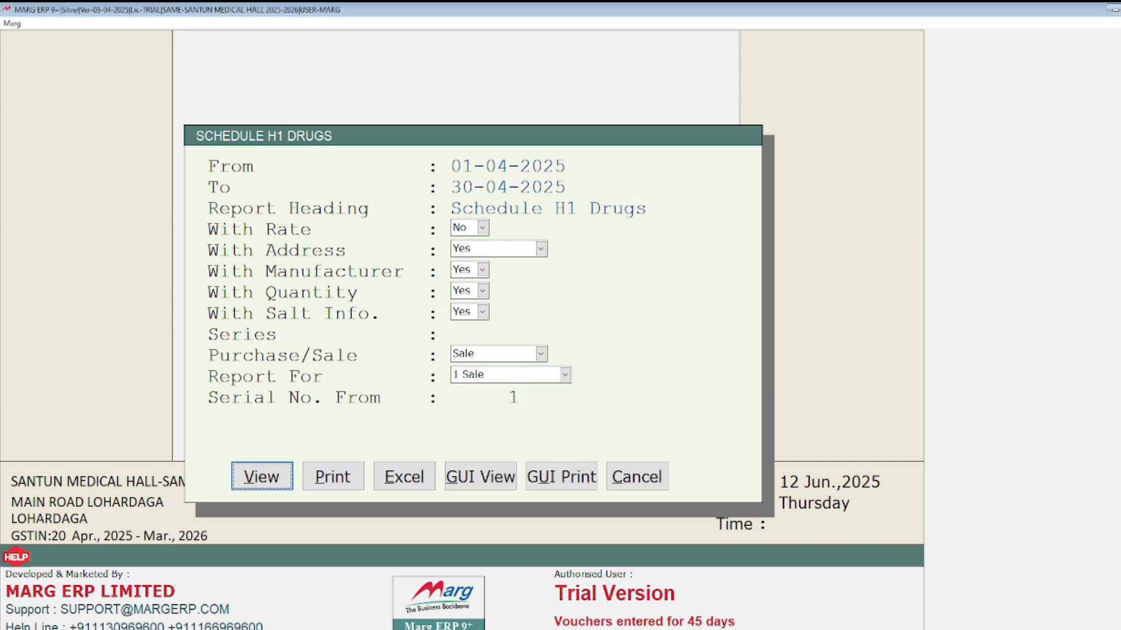
{"action": "key", "text": "Return"}
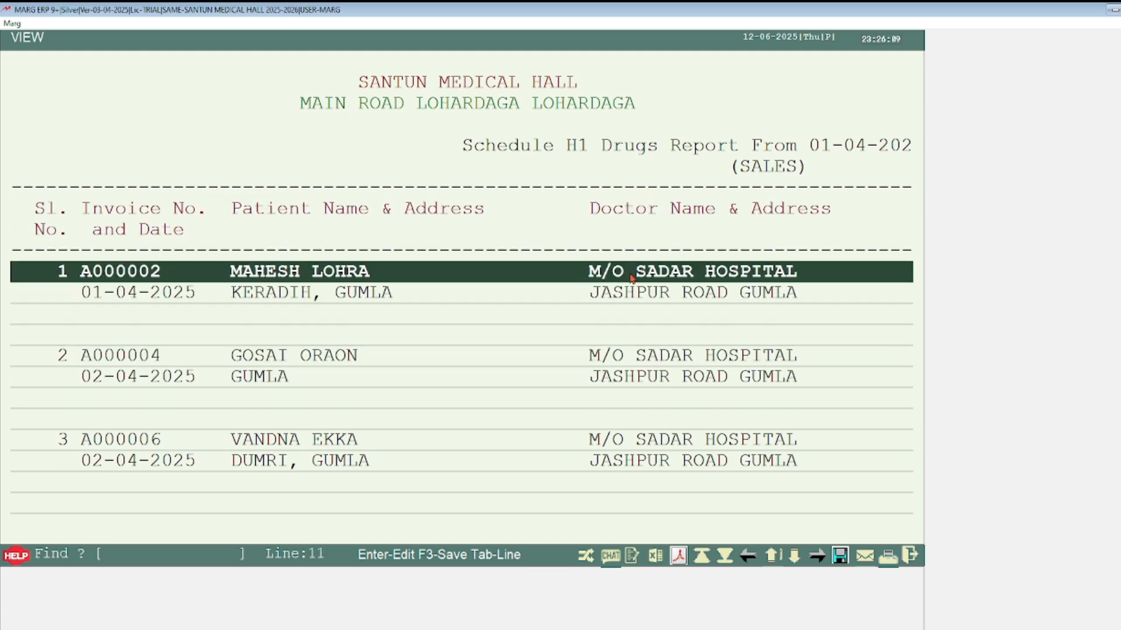
Examine the report's doctor, drug, batch, expiry, salt and quantity columns, and return to its first columns.
{"action": "key", "text": "Right"}
{"action": "key", "text": "Right"}
{"action": "key", "text": "Right"}
{"action": "key", "text": "Right"}
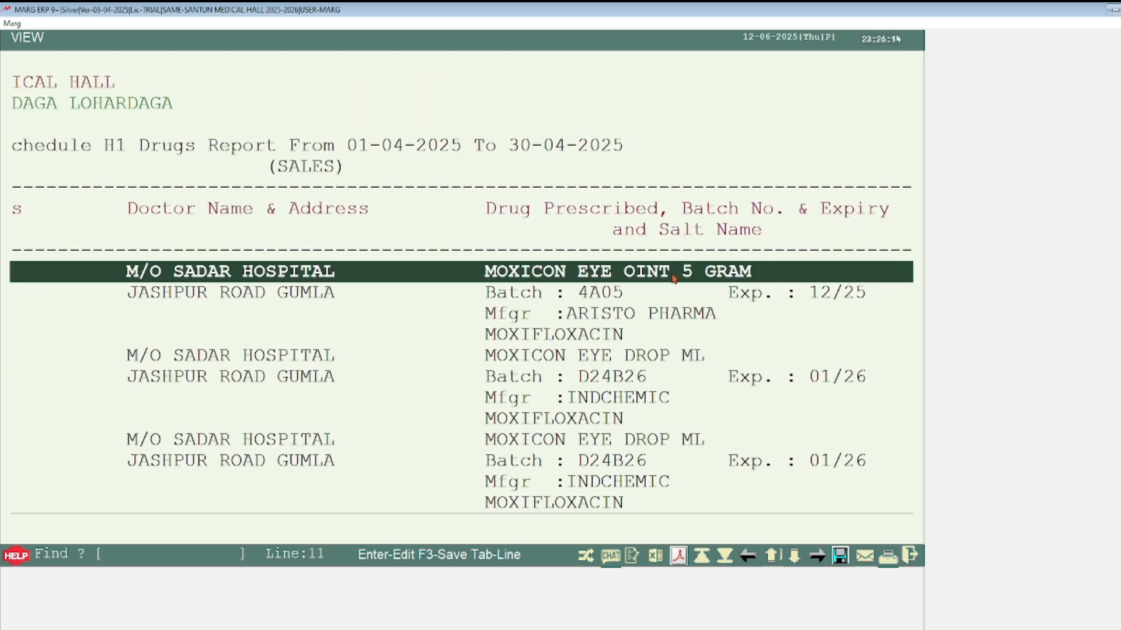
{"action": "key", "text": "Right"}
{"action": "key", "text": "Right"}
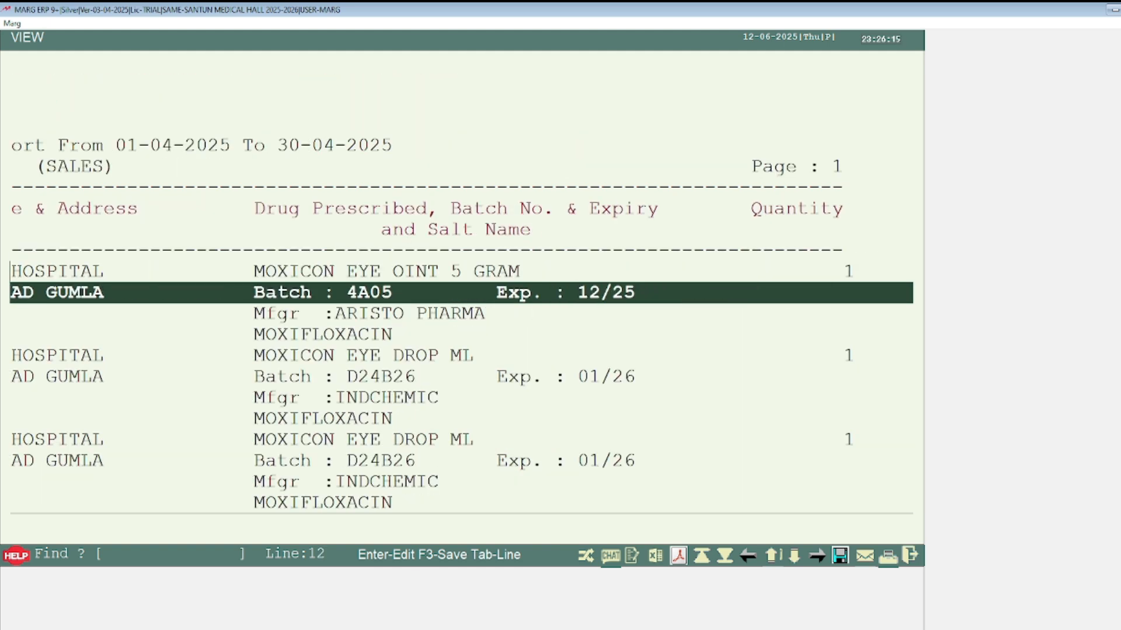
{"action": "key", "text": "Home"}
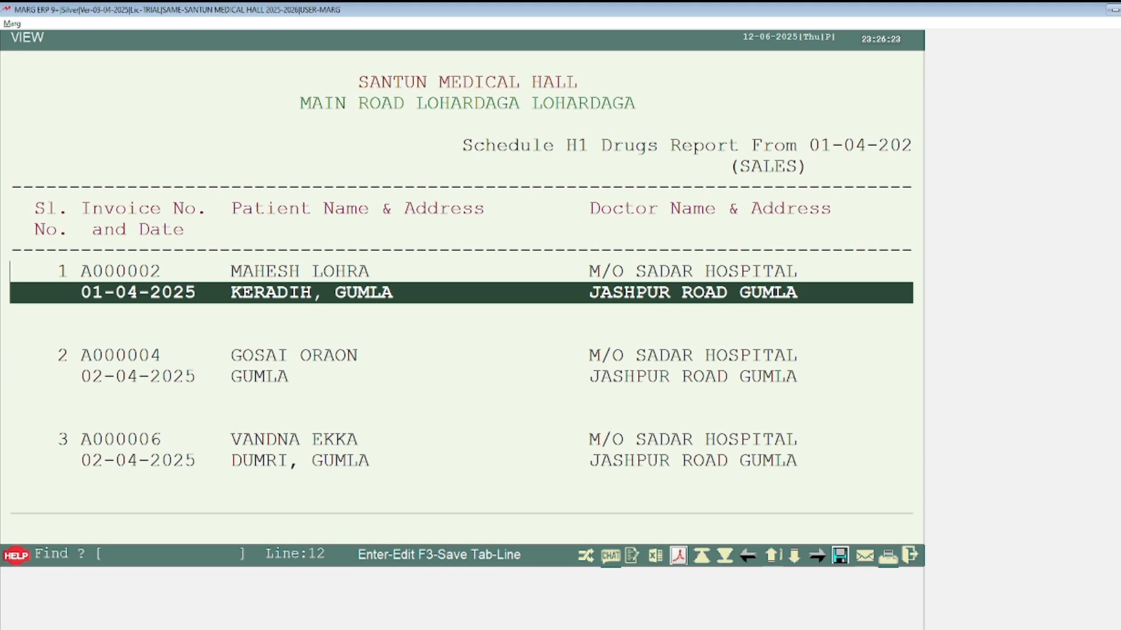
Print the Schedule H1 report with a blank next page heading.
{"action": "key", "text": "alt+p"}
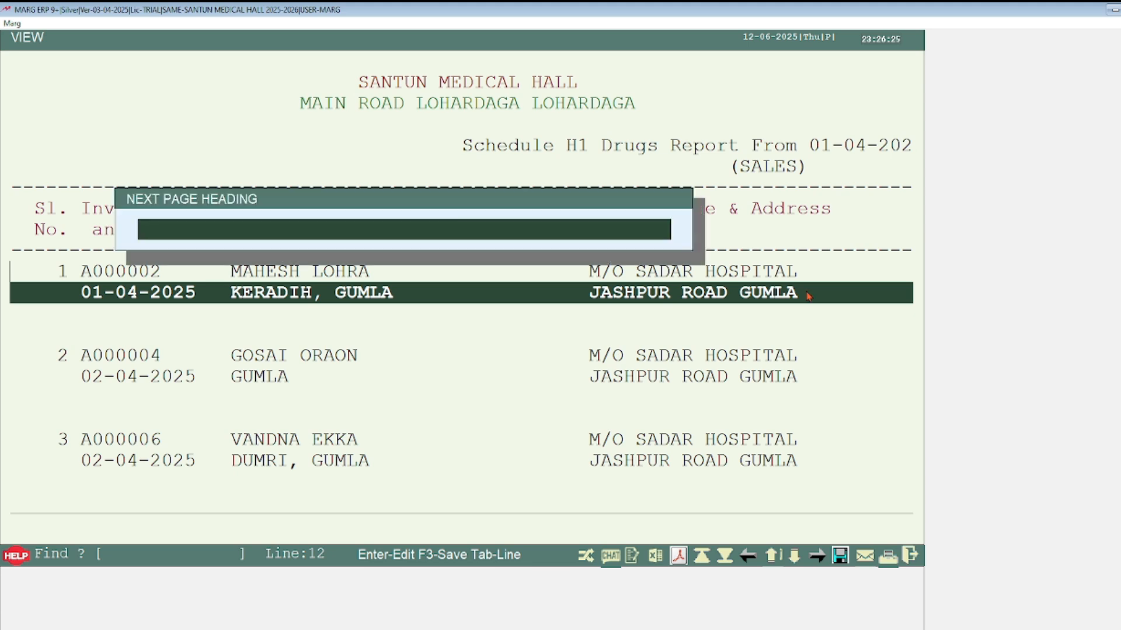
{"action": "key", "text": "Return"}
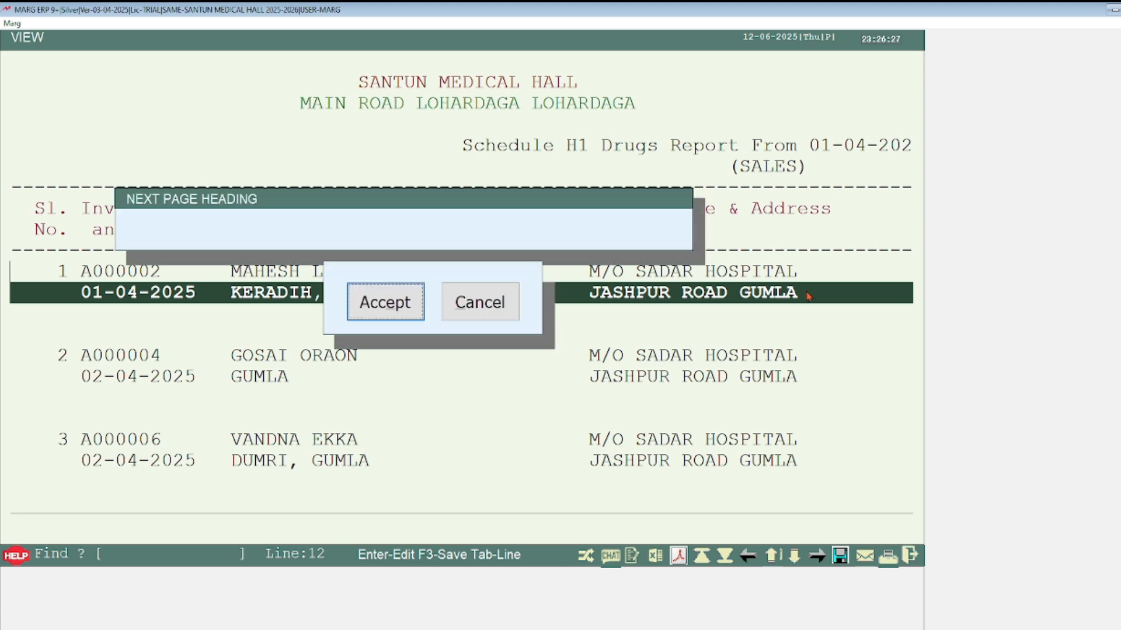
{"action": "key", "text": "Return"}
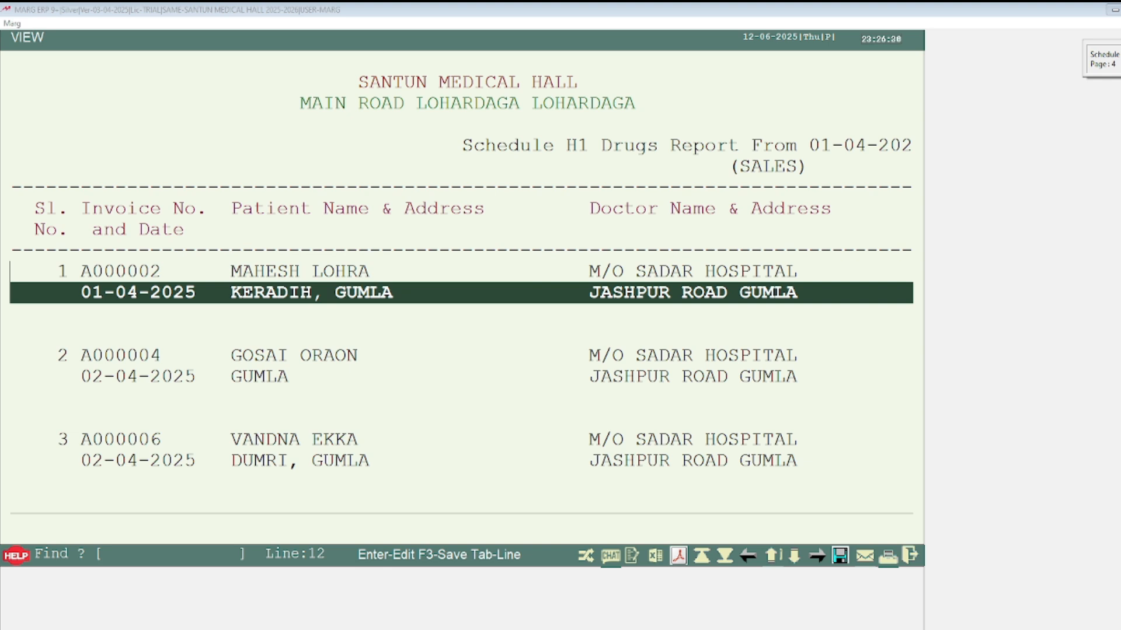
{"action": "key", "text": "Down"}
{"action": "key", "text": "Down"}
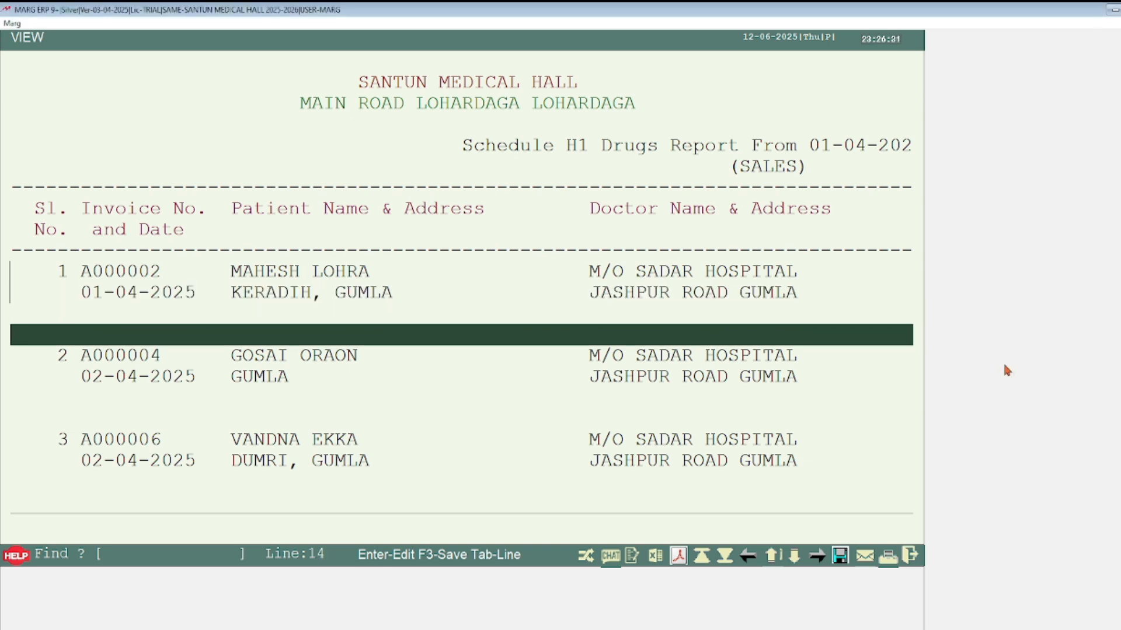
{"action": "left_click", "coordinate": [887, 558]}
{"action": "key", "text": "Return"}
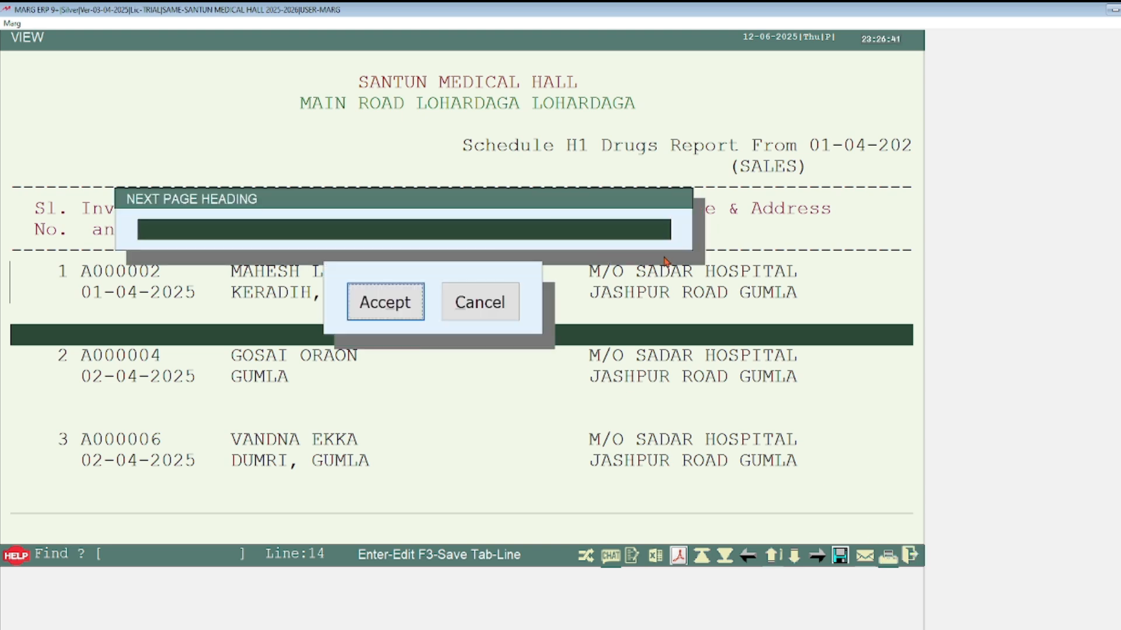
{"action": "left_click", "coordinate": [480, 290]}
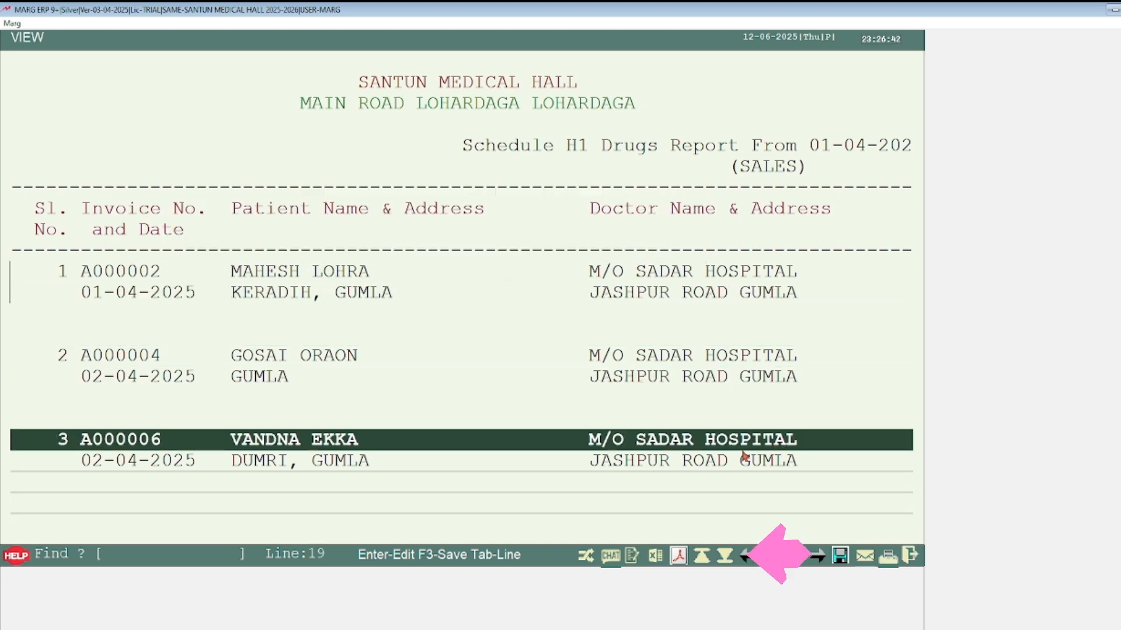
Export the Schedule H1 report to Excel in the Formated layout, accepting Header as separator and No for the selected line as heading.
{"action": "left_click", "coordinate": [655, 559]}
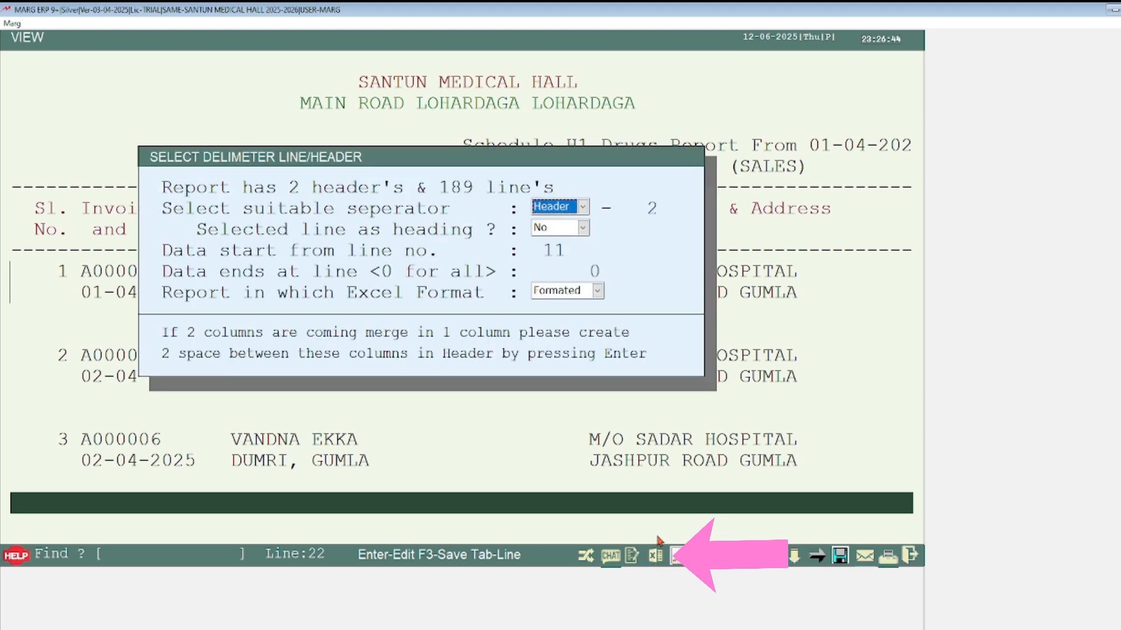
{"action": "key", "text": "Return"}
{"action": "key", "text": "Return"}
{"action": "key", "text": "Return"}
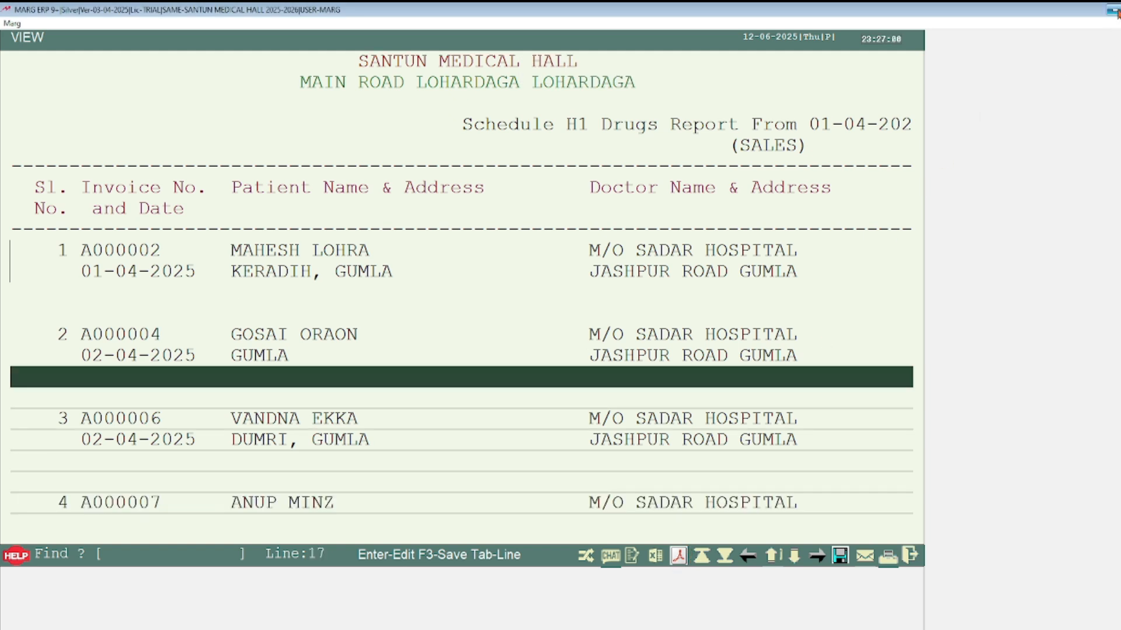
Switch to Microsoft Excel, look through the exported REPORT_1 sheet in a full-size window, and return to the report in Marg ERP.
{"action": "left_click", "coordinate": [1115, 11]}
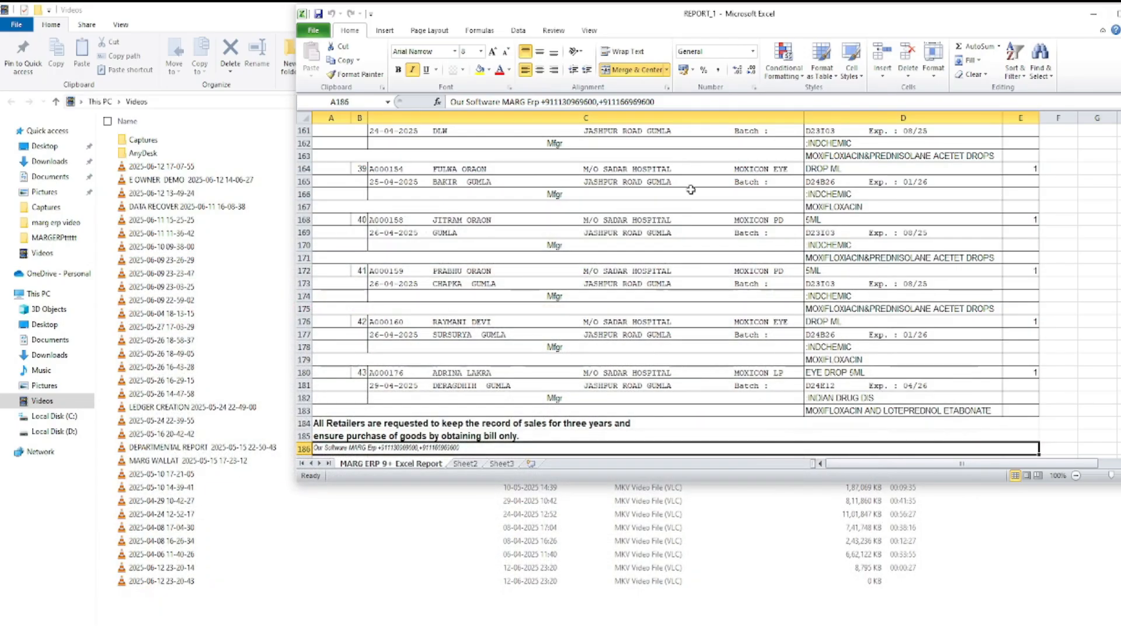
{"action": "left_click", "coordinate": [1116, 14]}
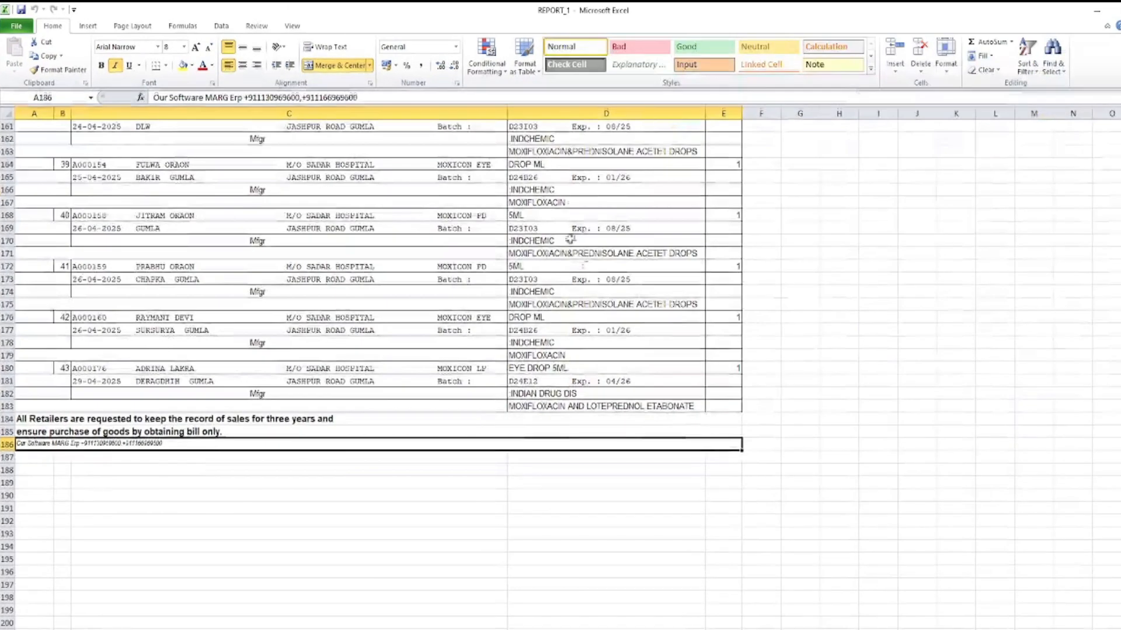
{"action": "scroll", "coordinate": [437, 276], "scroll_direction": "up", "scroll_amount": 20}
{"action": "scroll", "coordinate": [437, 276], "scroll_direction": "down", "scroll_amount": 20}
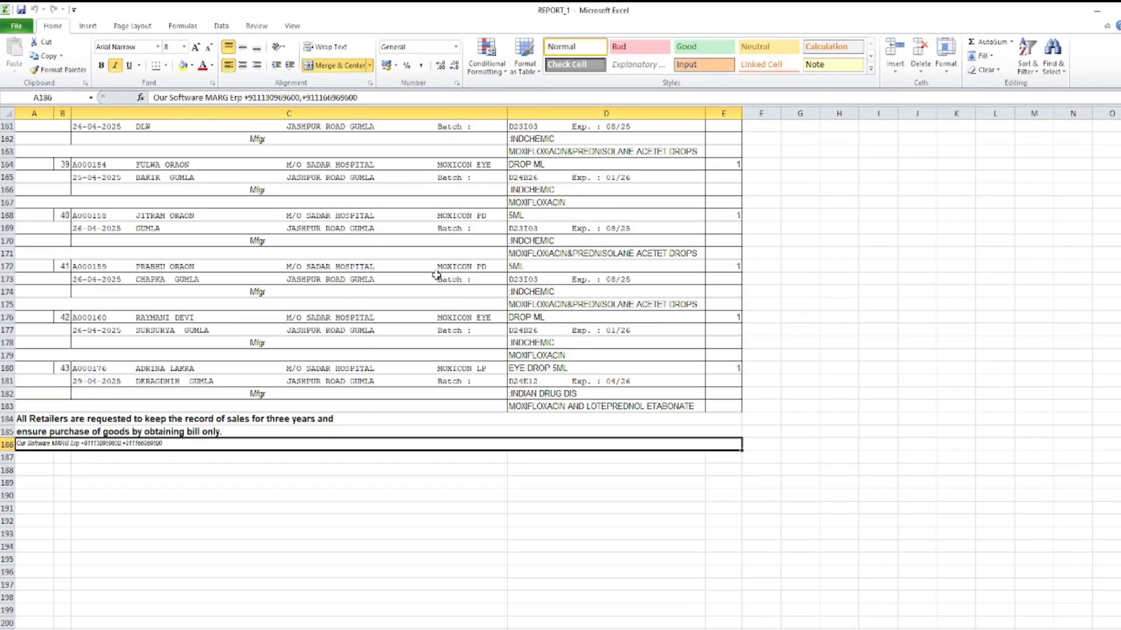
{"action": "left_click", "coordinate": [1095, 12]}
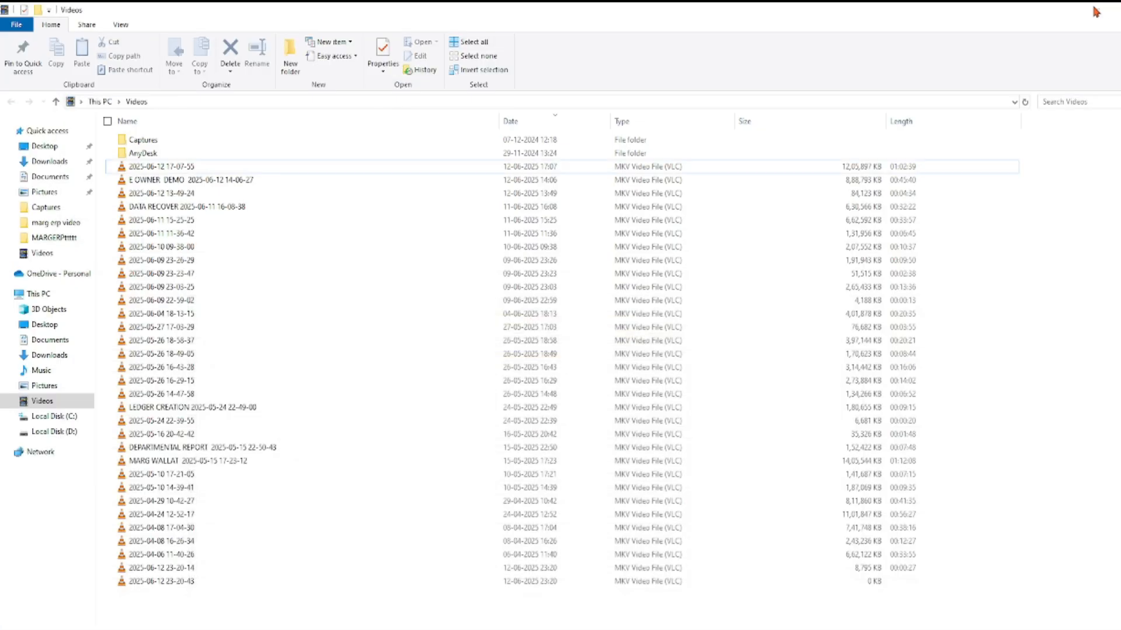
{"action": "left_click", "coordinate": [488, 626]}
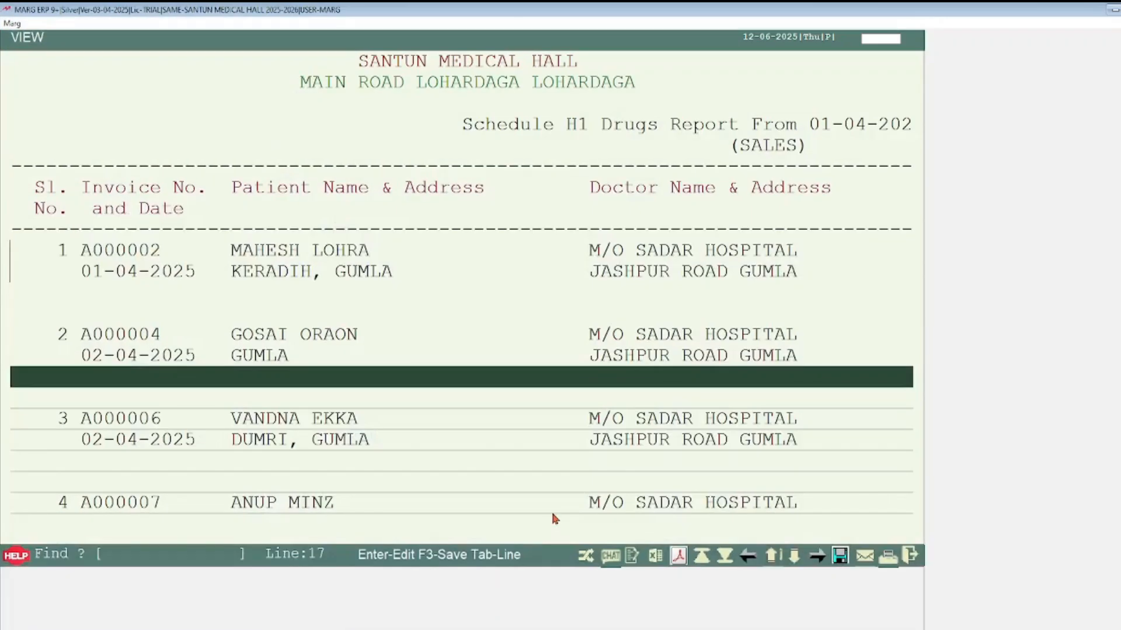
Export the Schedule H1 report as PDF, close the opened REPORT.PDF and return to the report in Marg ERP.
{"action": "left_click", "coordinate": [684, 553]}
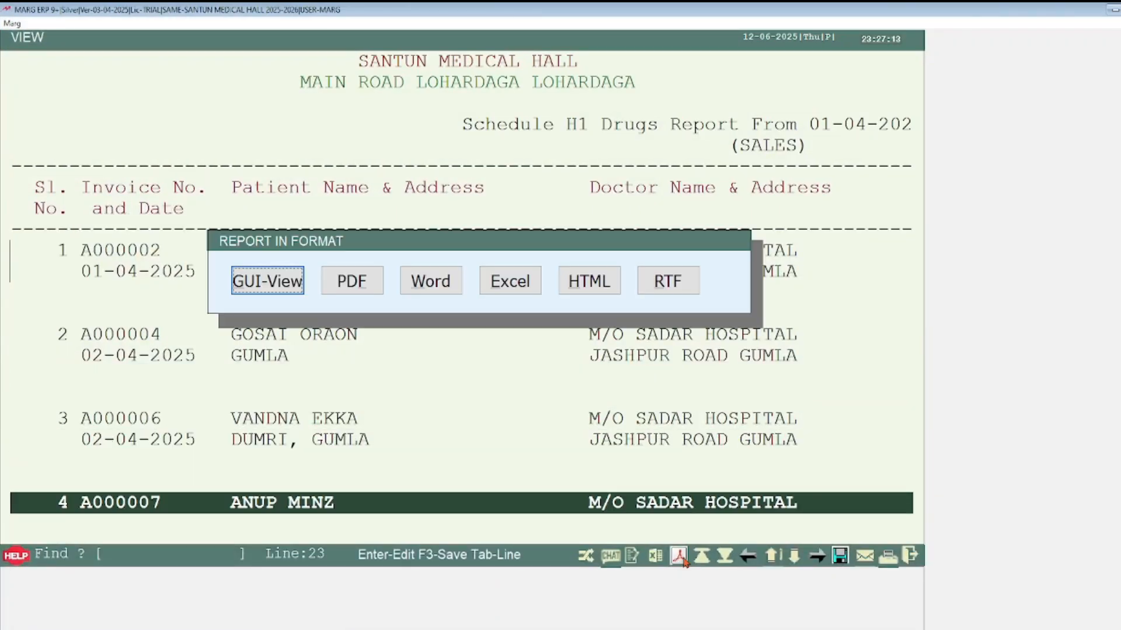
{"action": "left_click", "coordinate": [335, 287]}
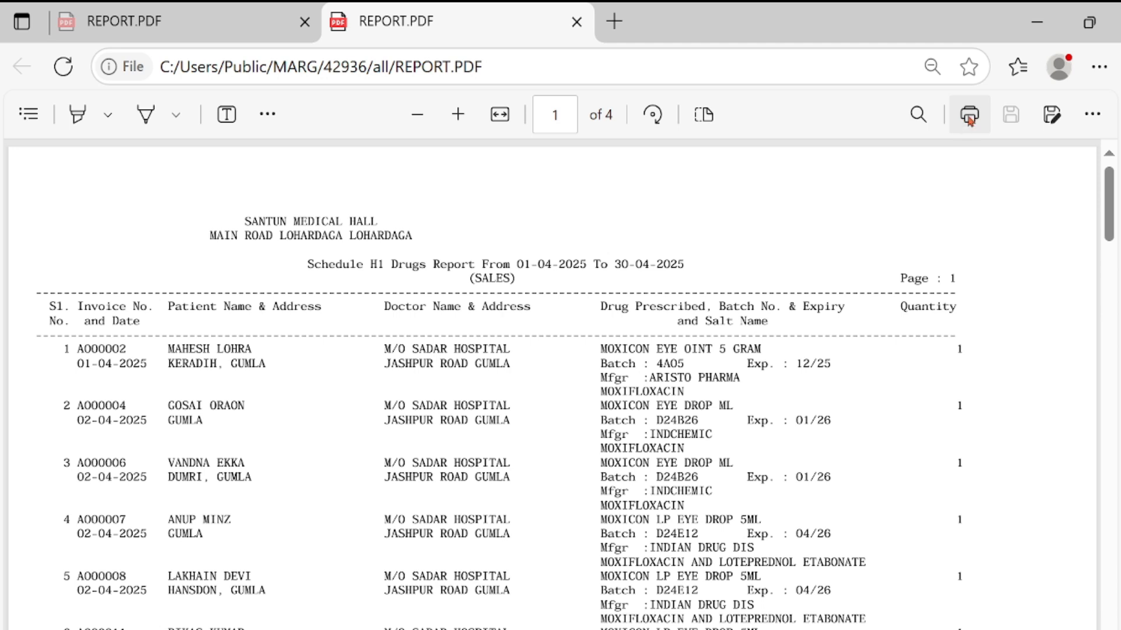
{"action": "left_click", "coordinate": [576, 22]}
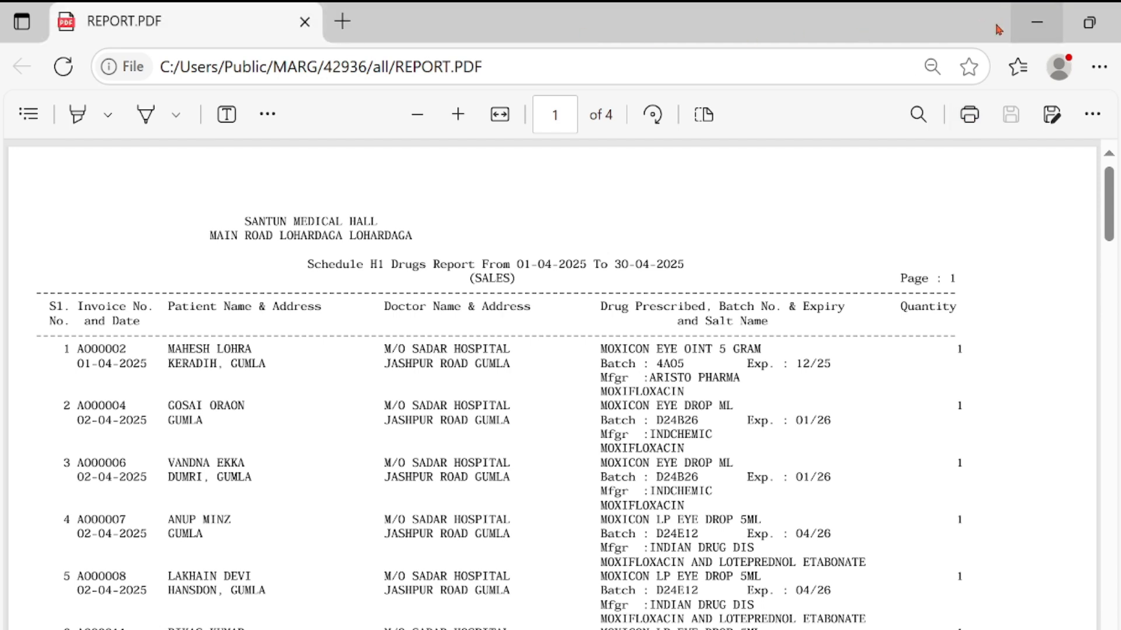
{"action": "left_click", "coordinate": [1038, 21]}
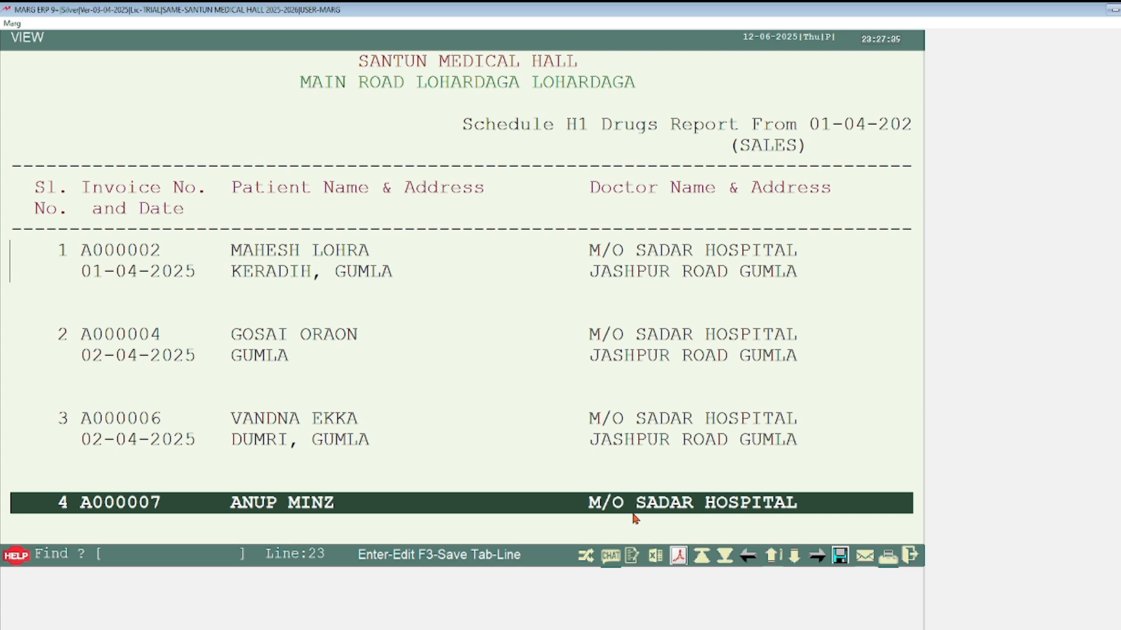
{"action": "key", "text": "Down"}
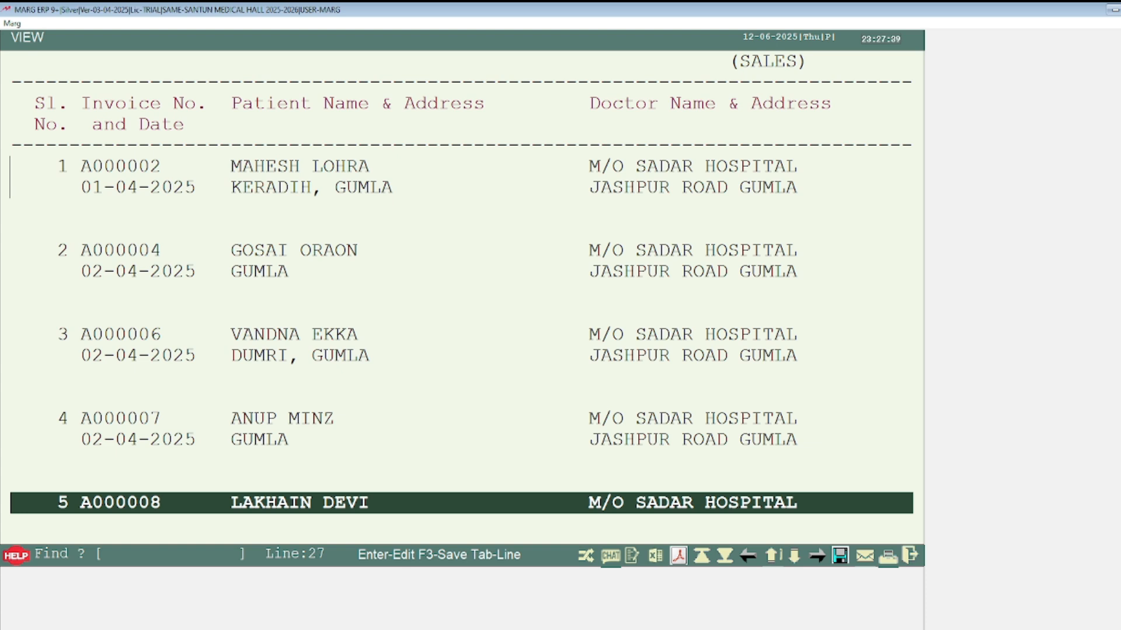